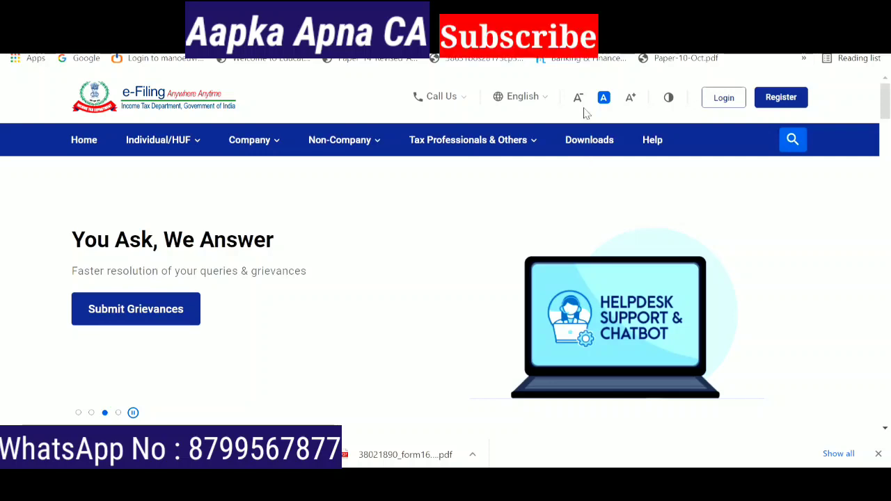
# - Log in with the taxpayer's user ID and password, confirming the secure access message
pyautogui.click(724, 103)
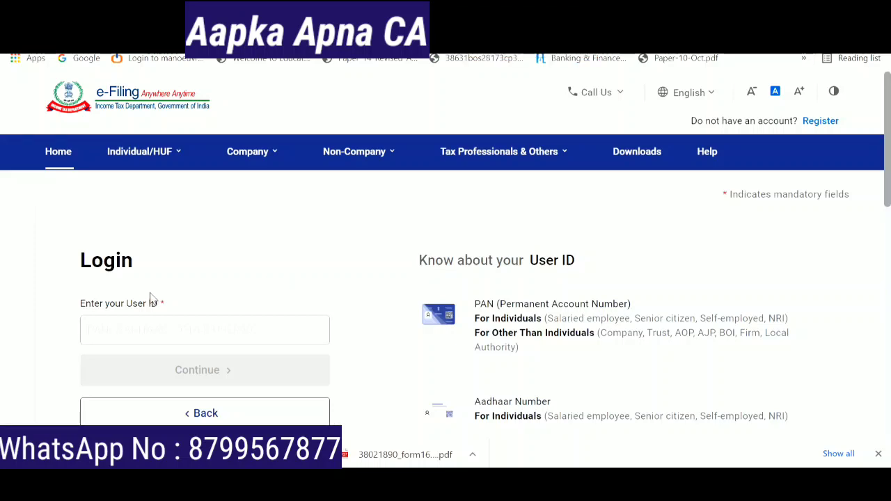
pyautogui.click(165, 324)
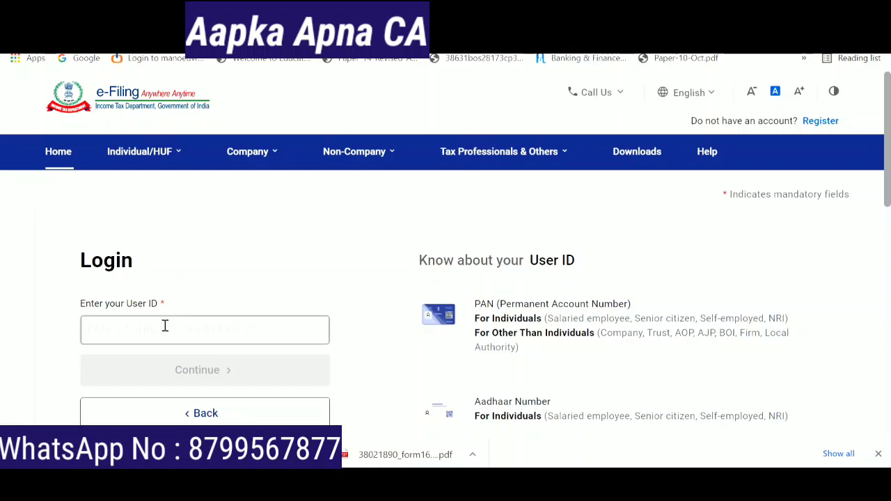
pyautogui.hotkey('ctrl', 'v')
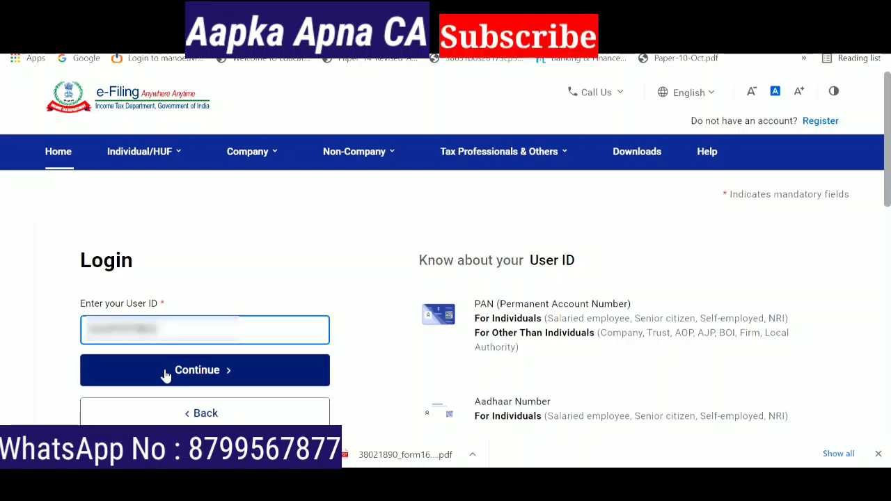
pyautogui.click(166, 376)
pyautogui.click(99, 374)
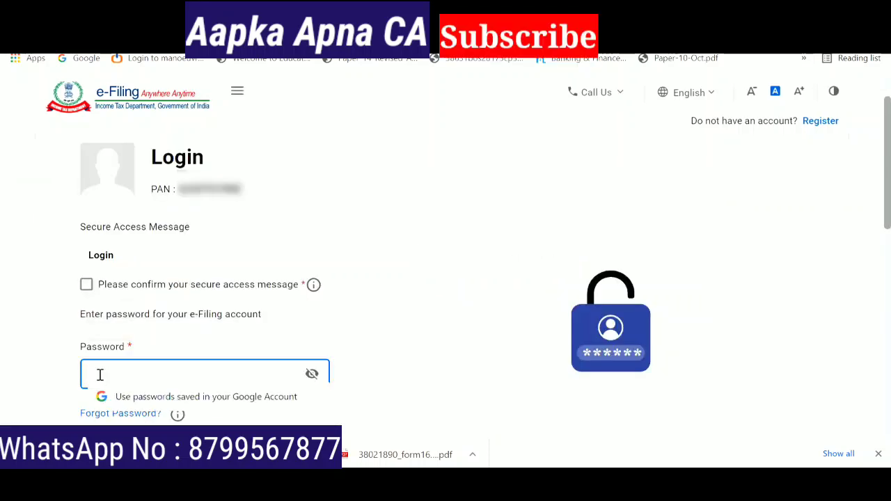
pyautogui.hotkey('ctrl', 'v')
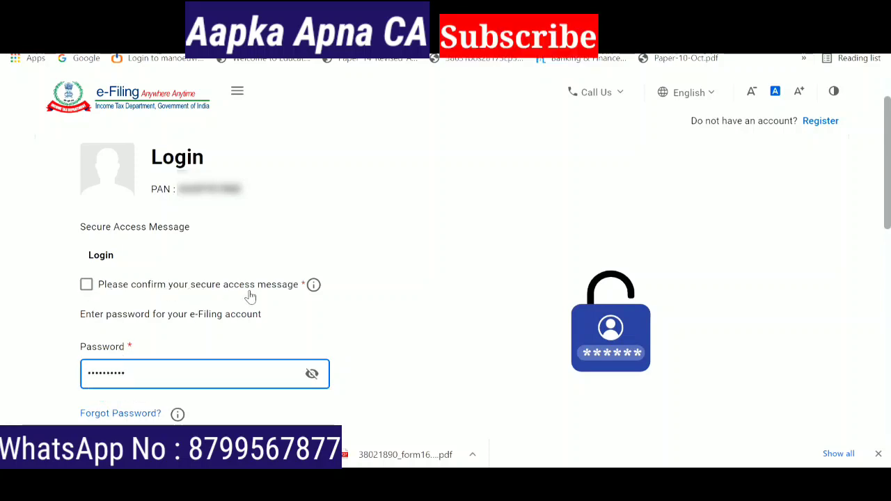
pyautogui.scroll(-1, 93, 250)
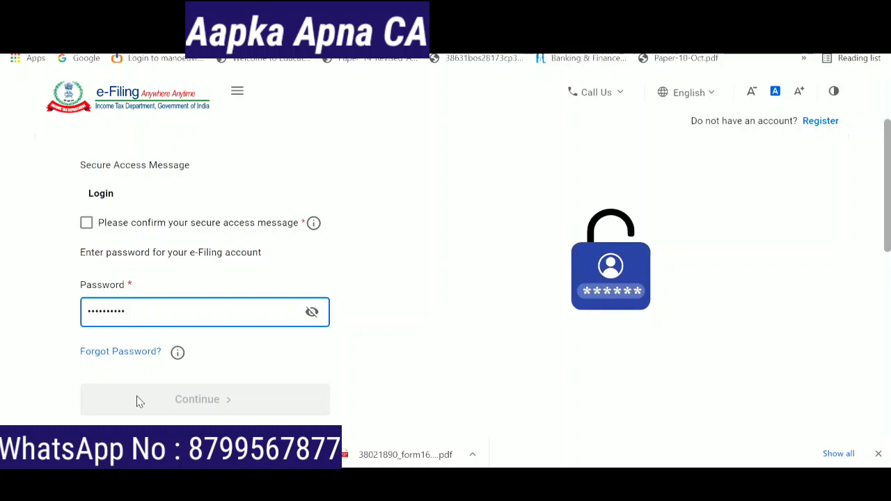
pyautogui.click(87, 224)
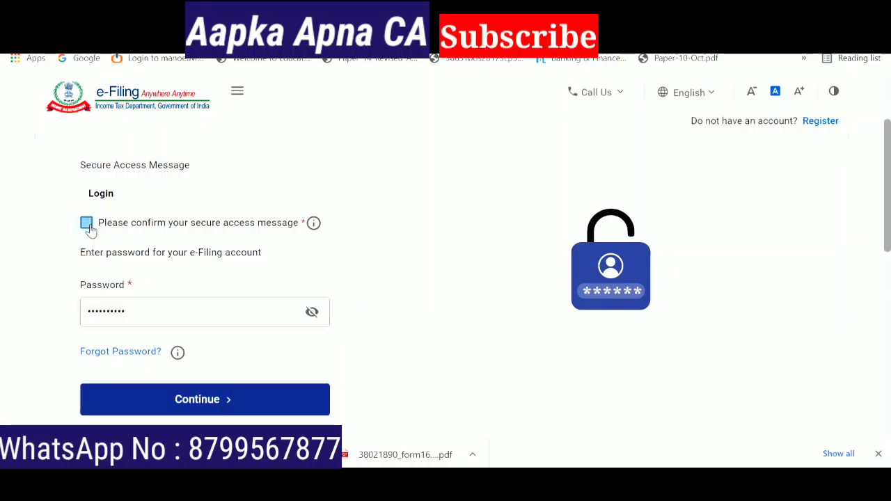
pyautogui.click(173, 401)
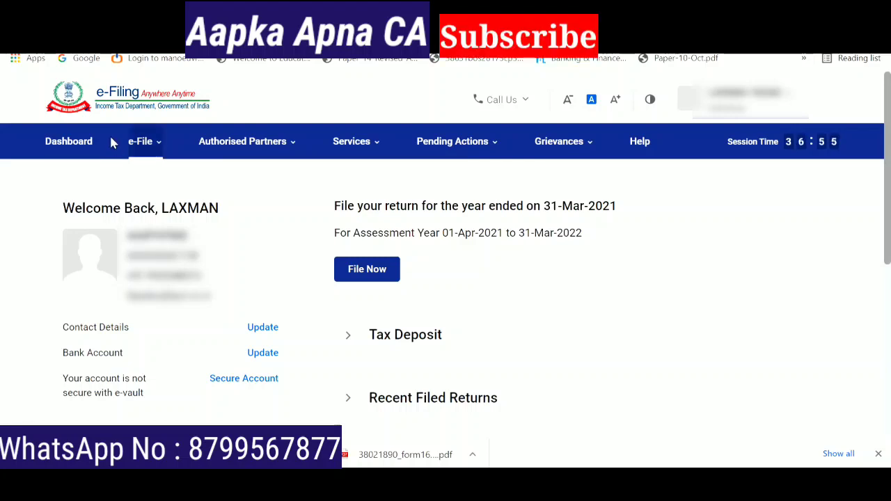
# - Use the e-File menu to view the Form 26AS annual tax statement for AY 2021-22
pyautogui.click(154, 154)
pyautogui.moveTo(162, 171)
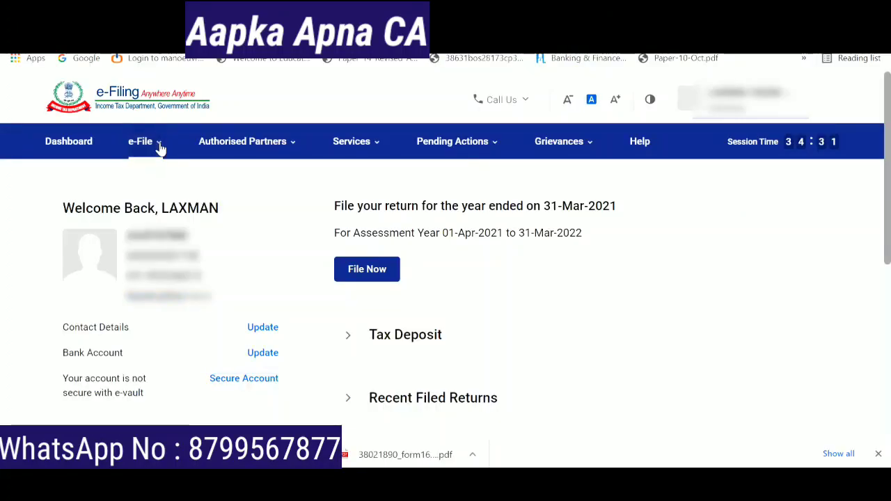
# - Start filing an income tax return online for assessment year 2021-22
pyautogui.click(159, 149)
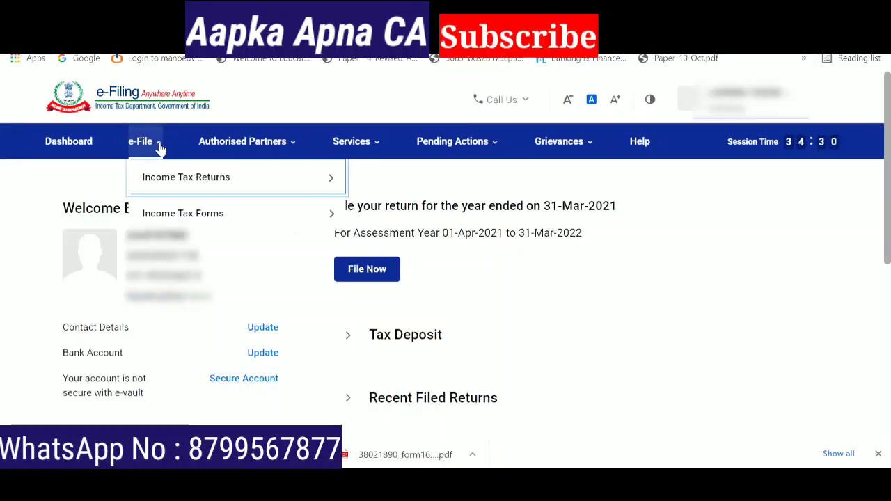
pyautogui.moveTo(193, 175)
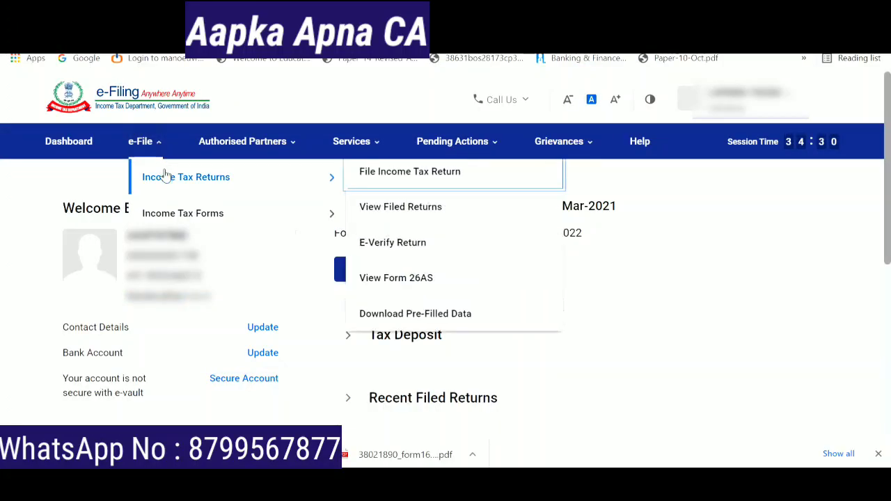
pyautogui.click(364, 171)
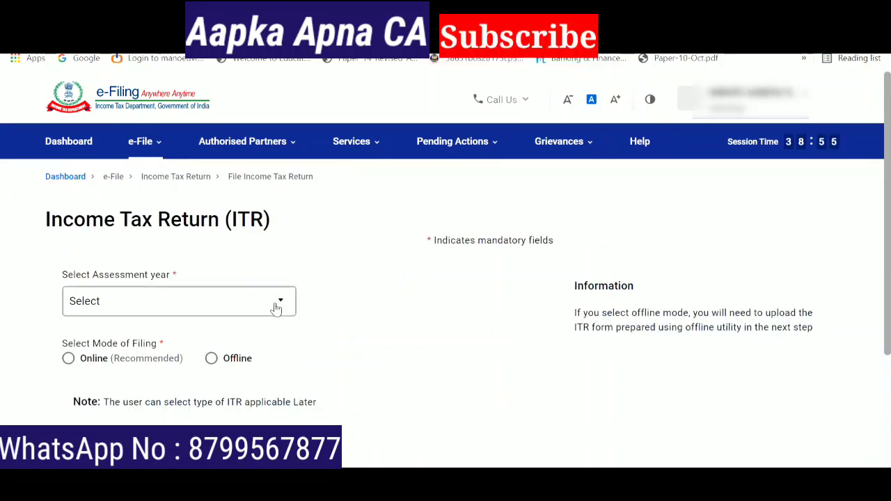
pyautogui.click(278, 302)
pyautogui.click(206, 181)
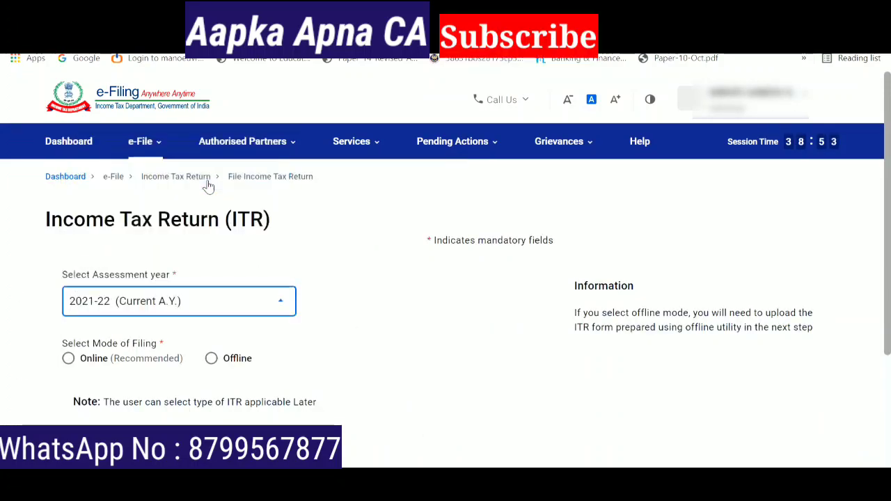
pyautogui.click(69, 359)
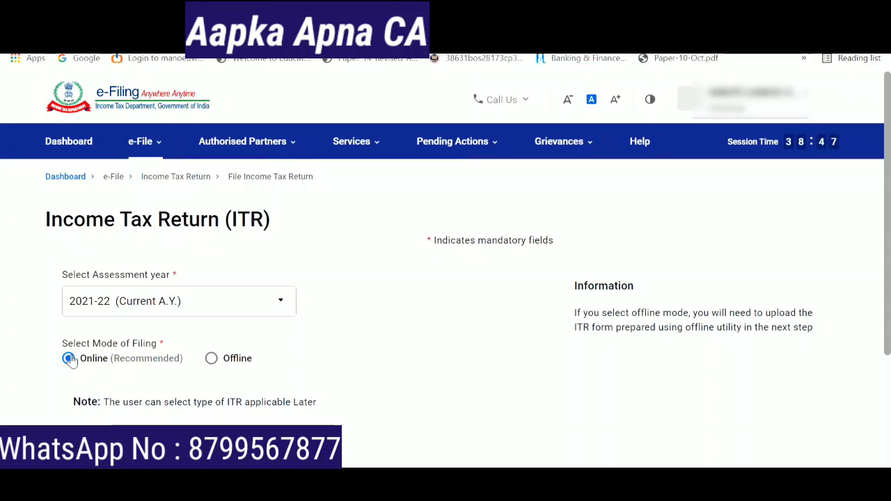
pyautogui.scroll(-2, 888, 334)
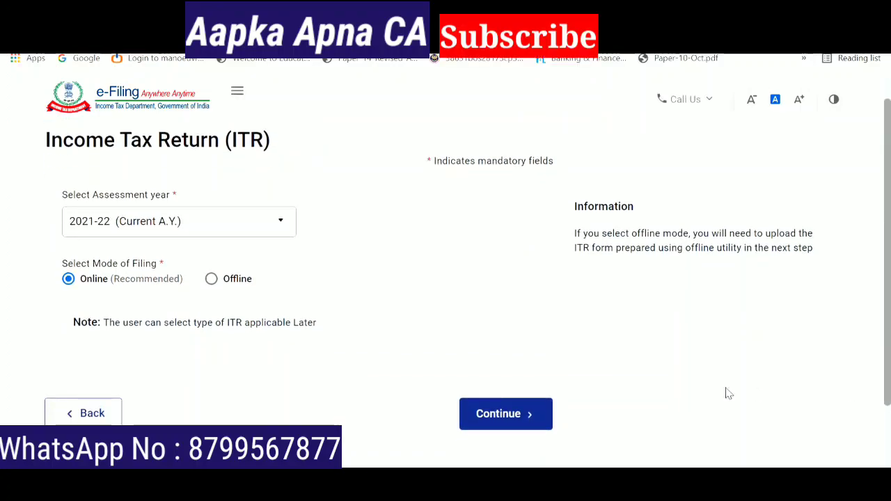
pyautogui.click(504, 416)
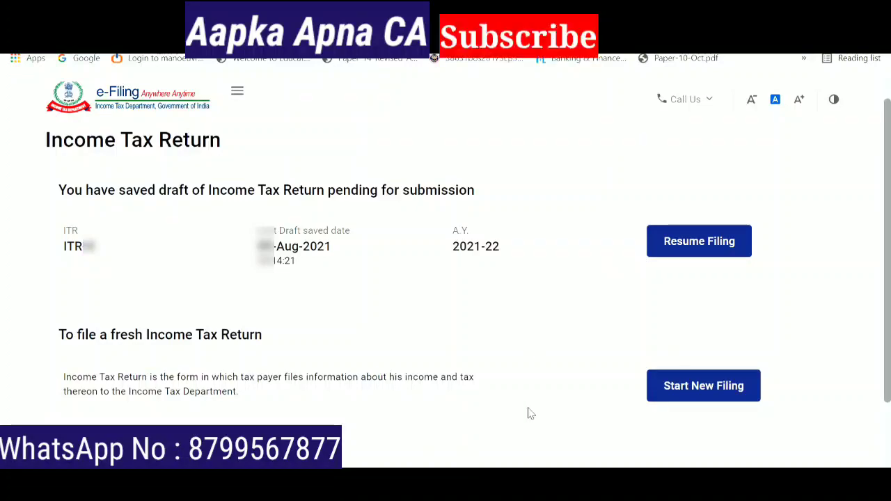
# - Start a new filing instead of resuming the draft, continuing with Individual status
pyautogui.click(696, 392)
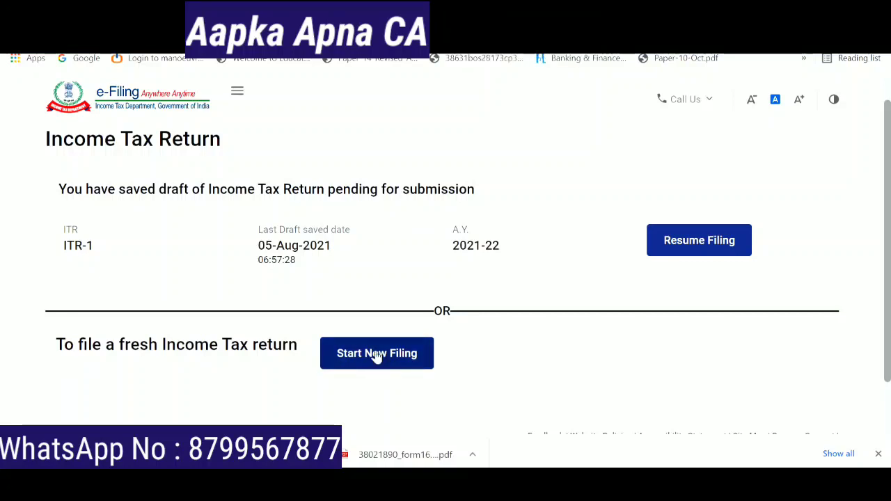
pyautogui.click(376, 355)
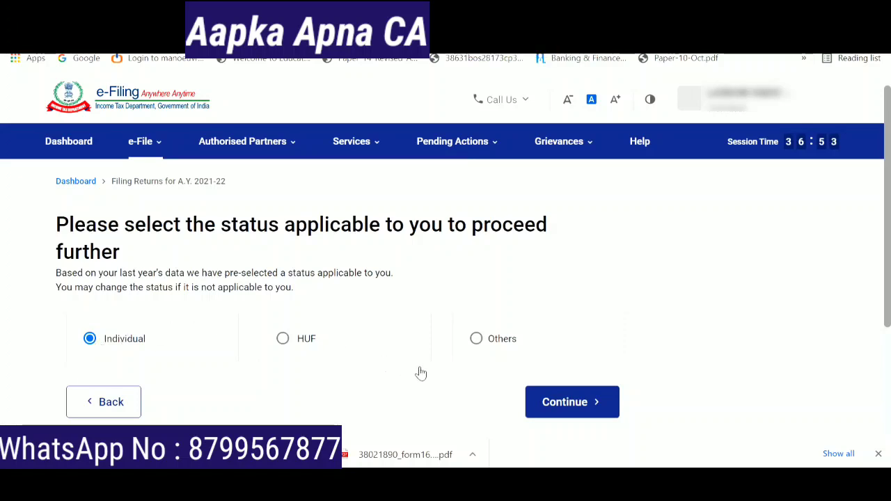
pyautogui.click(561, 406)
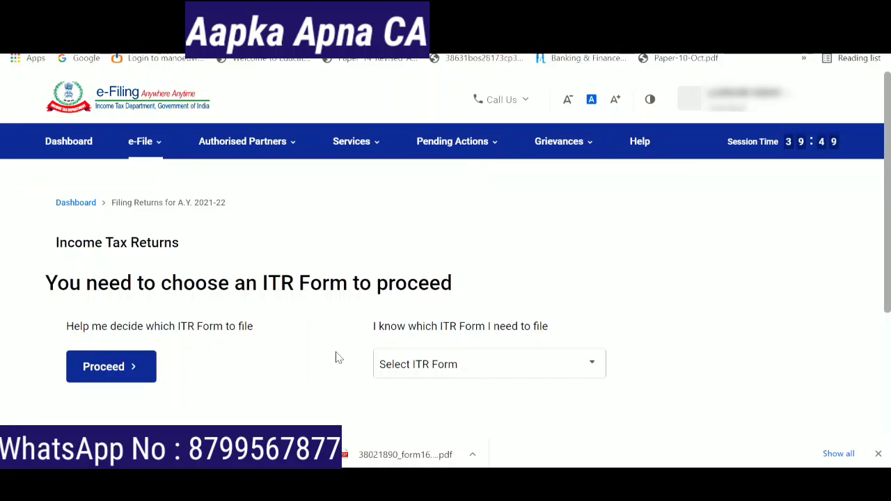
# - Select ITR-1 from the form list and proceed with ITR 1
pyautogui.click(573, 368)
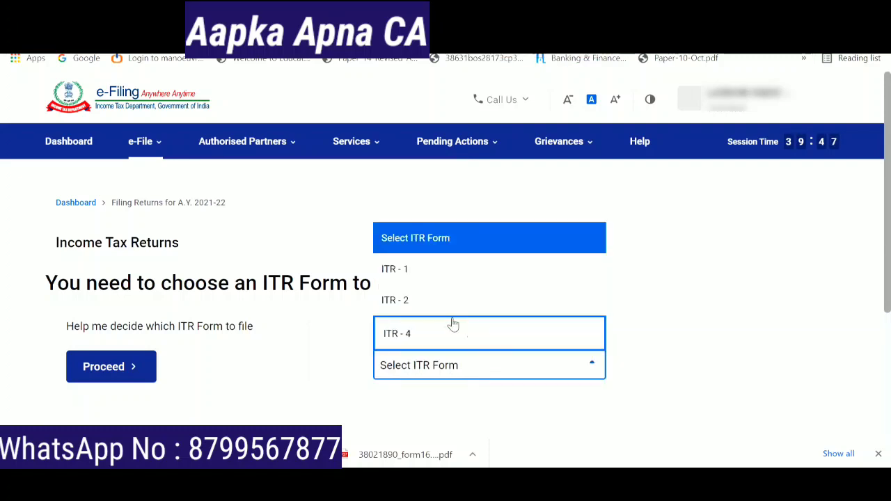
pyautogui.click(433, 278)
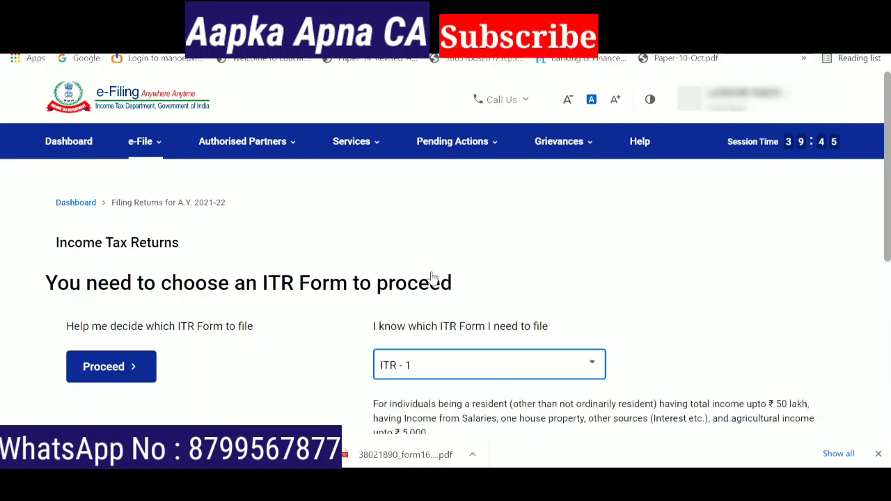
pyautogui.scroll(-2, 434, 282)
pyautogui.click(439, 394)
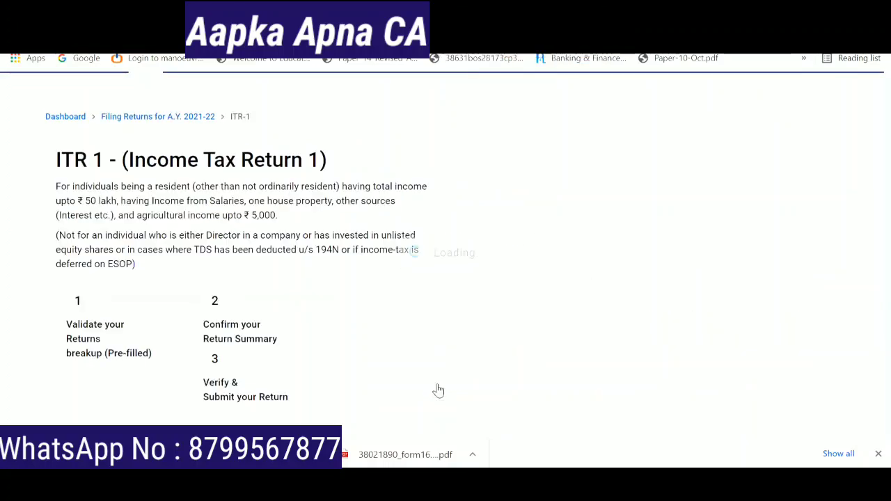
pyautogui.scroll(-2, 438, 390)
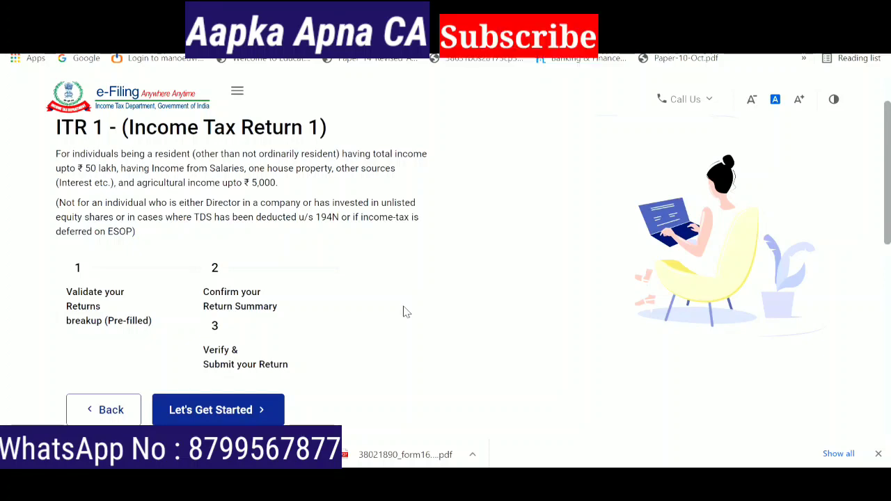
# - Begin the ITR-1 steps and select Others as the reason for filing
pyautogui.click(225, 410)
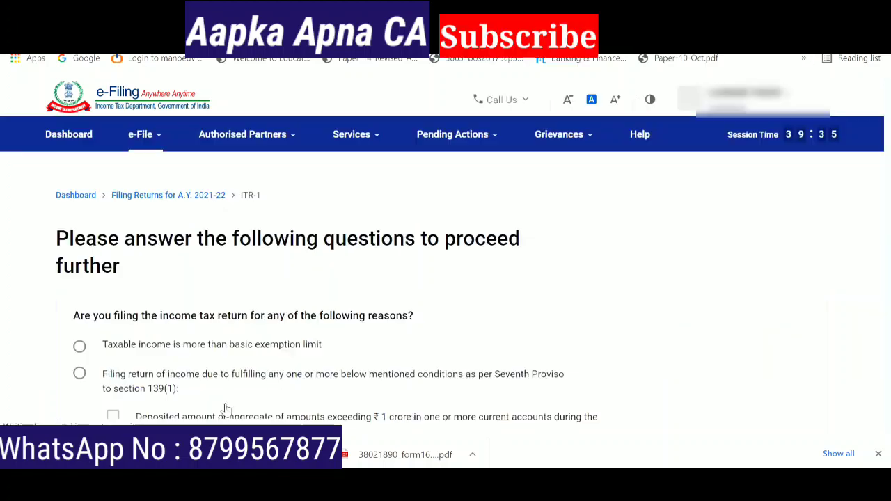
pyautogui.scroll(-1, 225, 410)
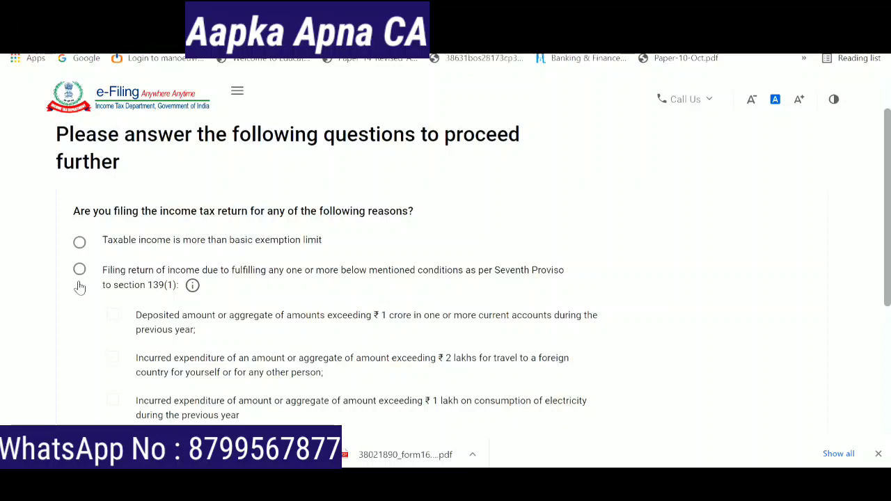
pyautogui.scroll(-1, 557, 264)
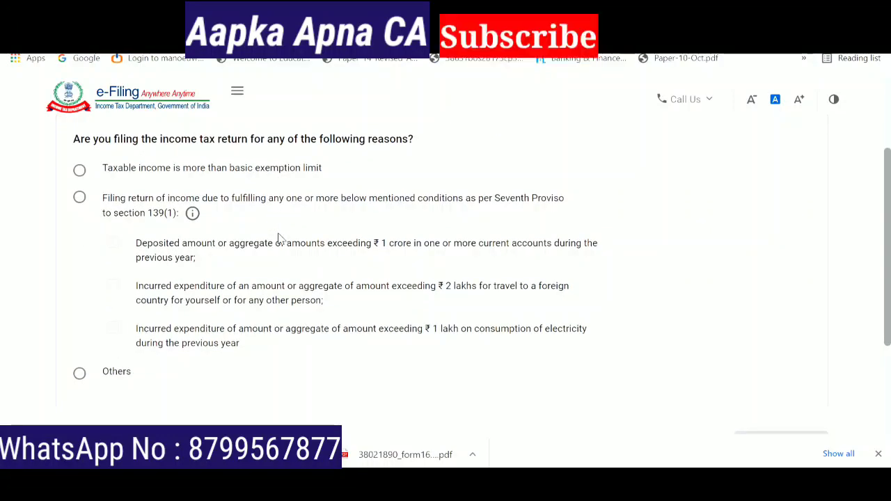
pyautogui.click(79, 375)
pyautogui.scroll(-1, 888, 330)
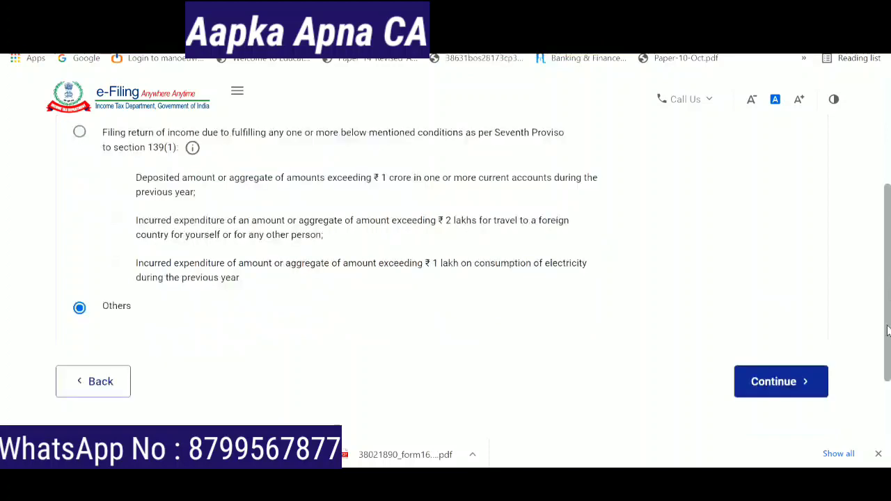
pyautogui.click(780, 382)
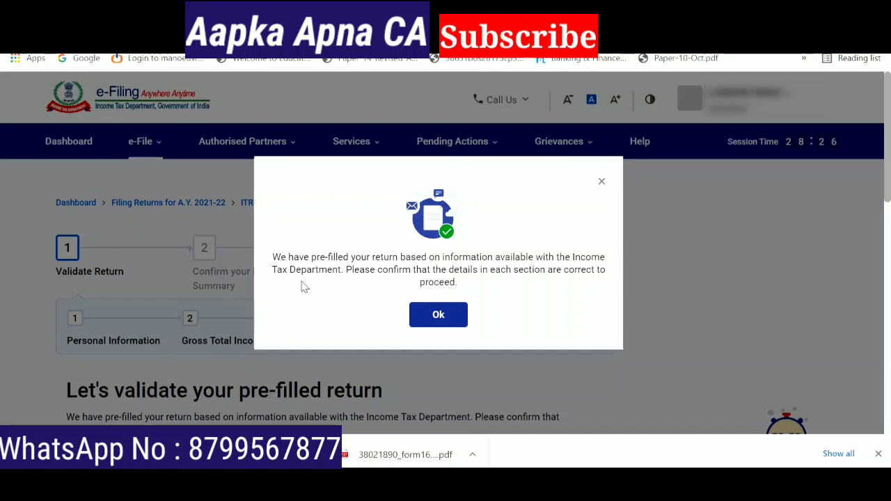
# - Acknowledge the pre-filled notice, check gross total income ₹15,79,181, and open Personal Information
pyautogui.click(440, 318)
pyautogui.scroll(-2, 367, 253)
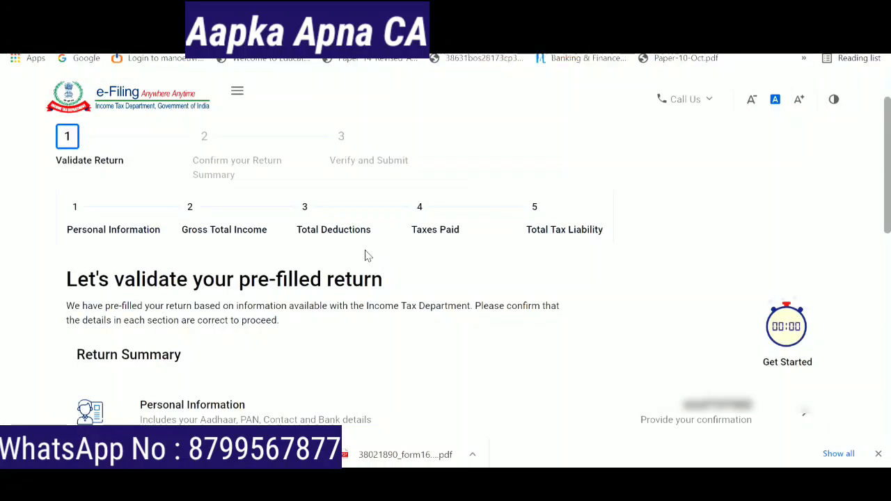
pyautogui.scroll(-4, 367, 256)
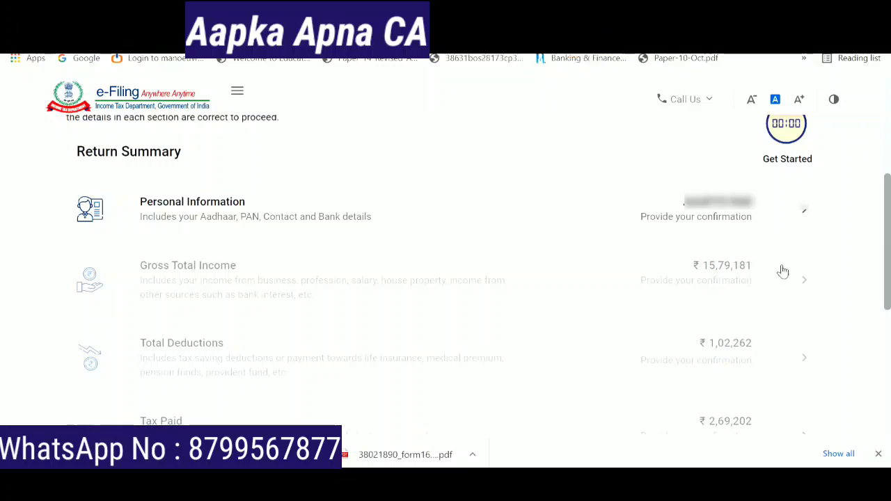
pyautogui.tripleClick(805, 284)
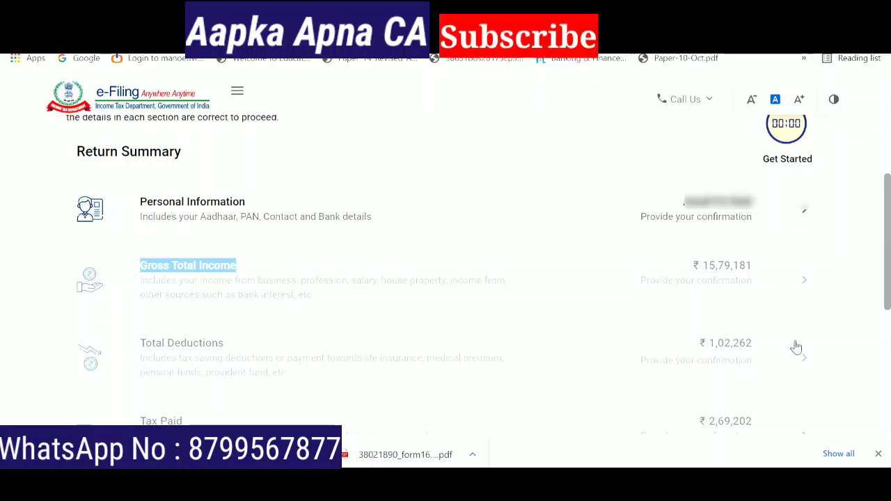
pyautogui.click(805, 216)
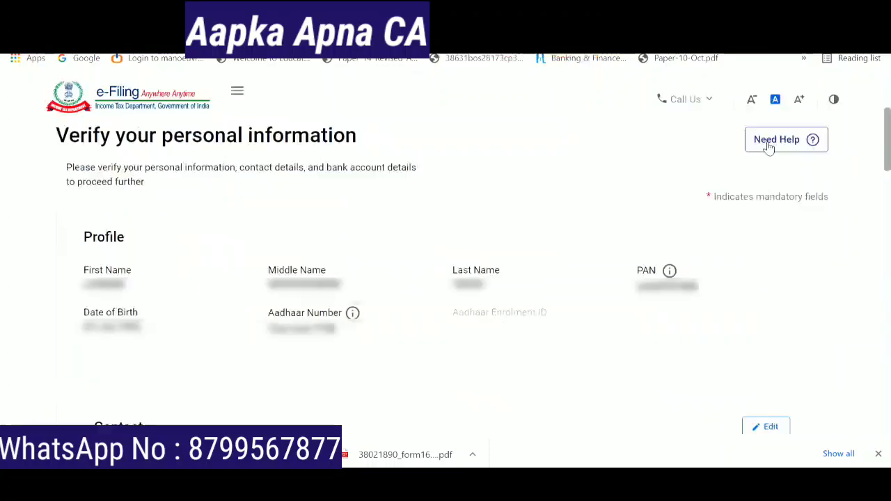
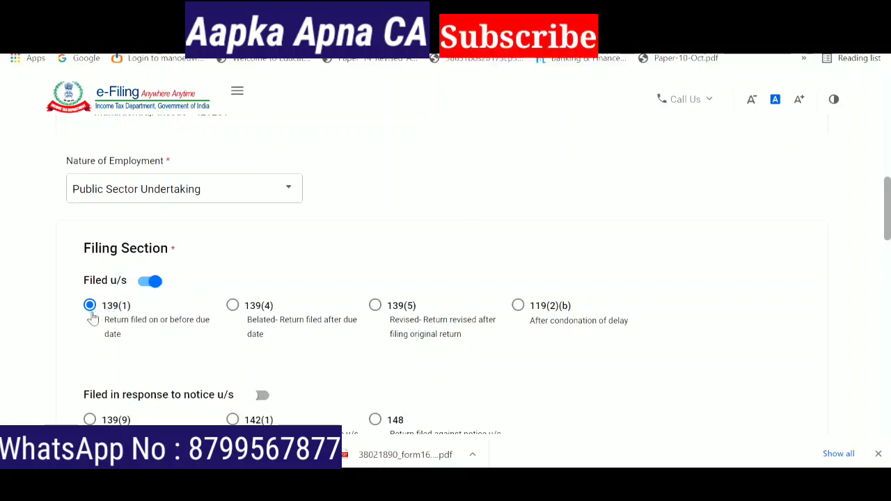
# - Scroll past the 139(1) filing section to the new tax regime u/s 115BAC question
pyautogui.scroll(-2, 337, 237)
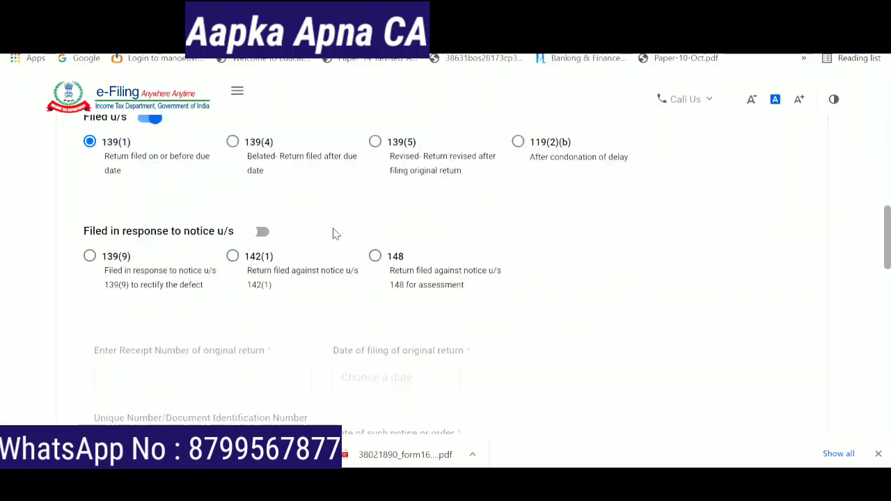
pyautogui.scroll(-3, 889, 238)
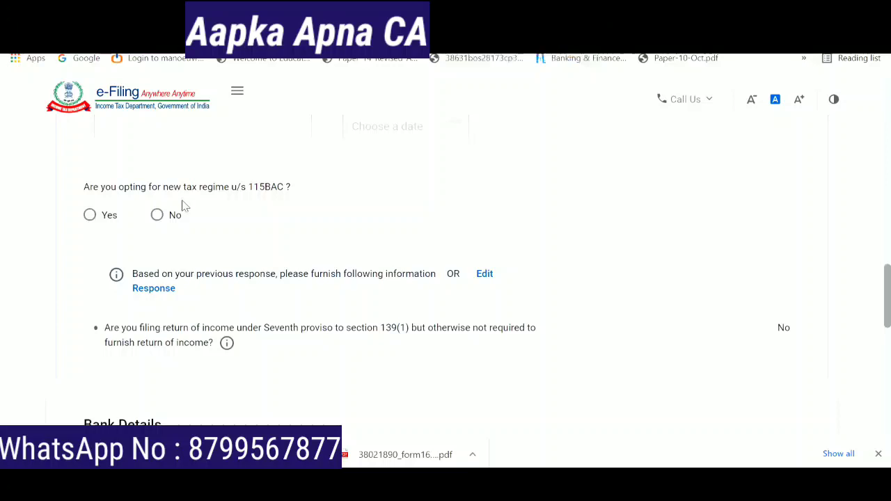
# - Answer No to the 115BAC new tax regime, cancelling the warning after an initial Yes
pyautogui.click(91, 220)
pyautogui.click(89, 216)
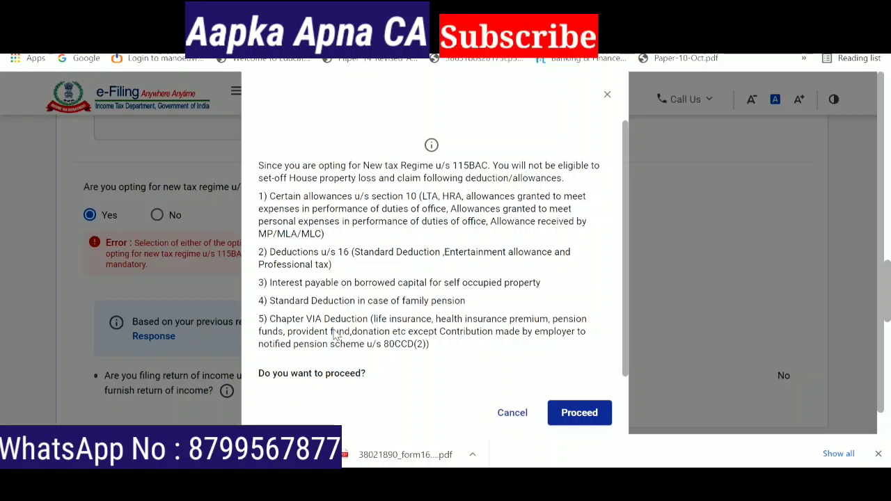
pyautogui.click(516, 411)
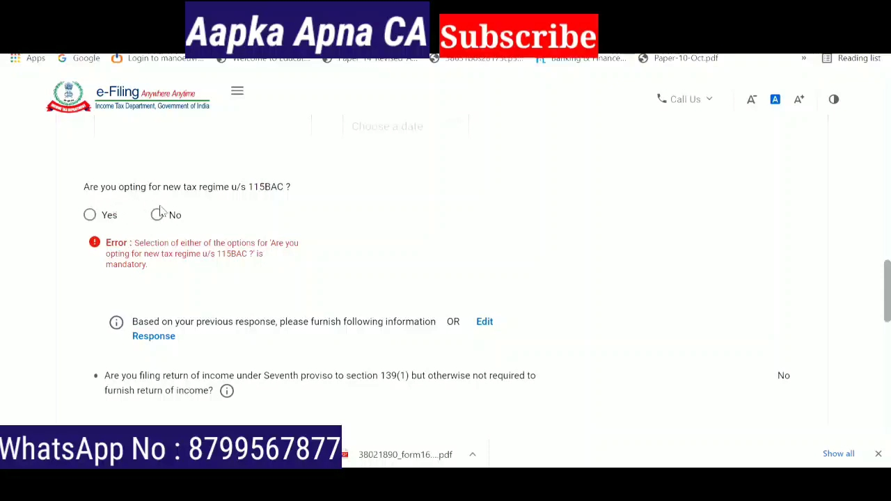
pyautogui.click(158, 215)
pyautogui.scroll(-5, 436, 204)
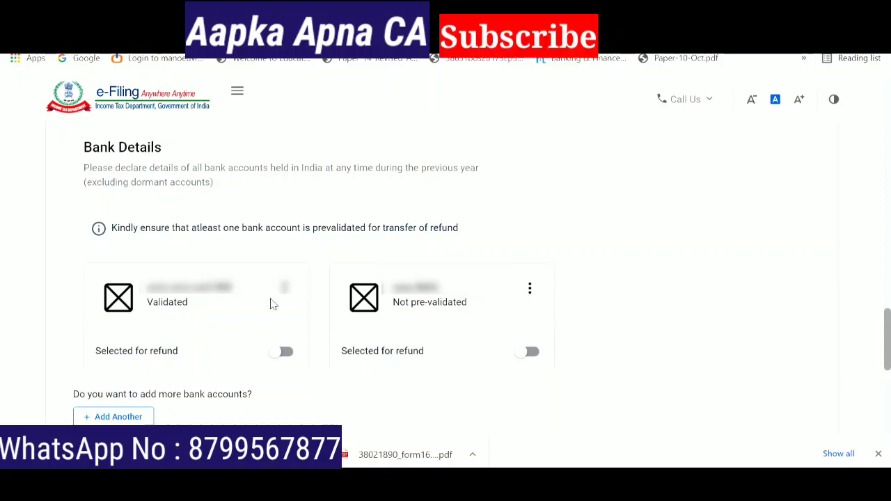
# - Mark the validated bank account as selected for refund and confirm the bank details
pyautogui.click(284, 353)
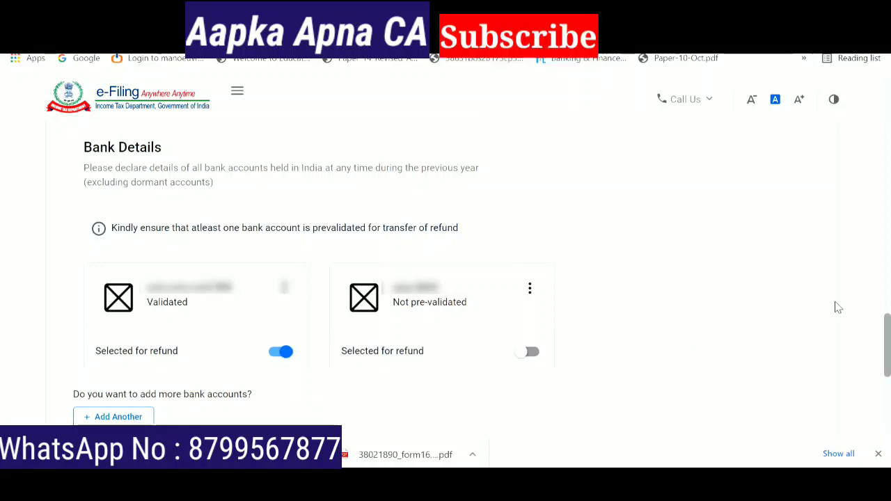
pyautogui.scroll(-4, 836, 308)
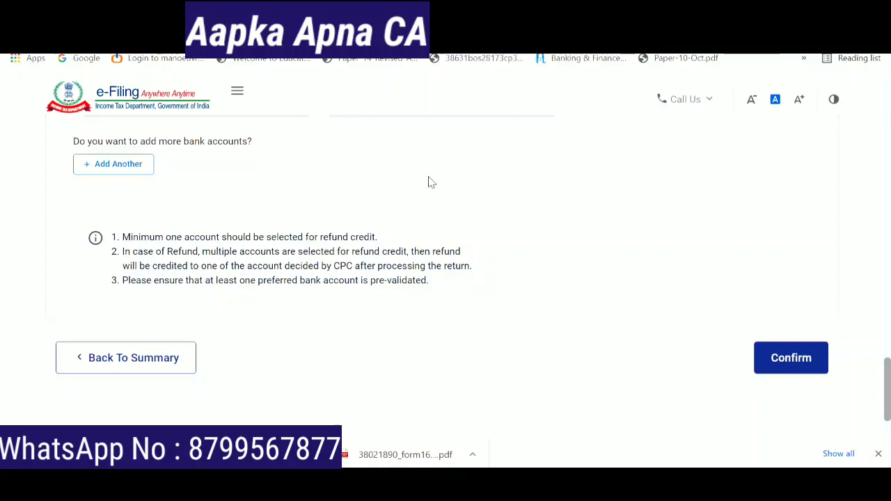
pyautogui.click(790, 357)
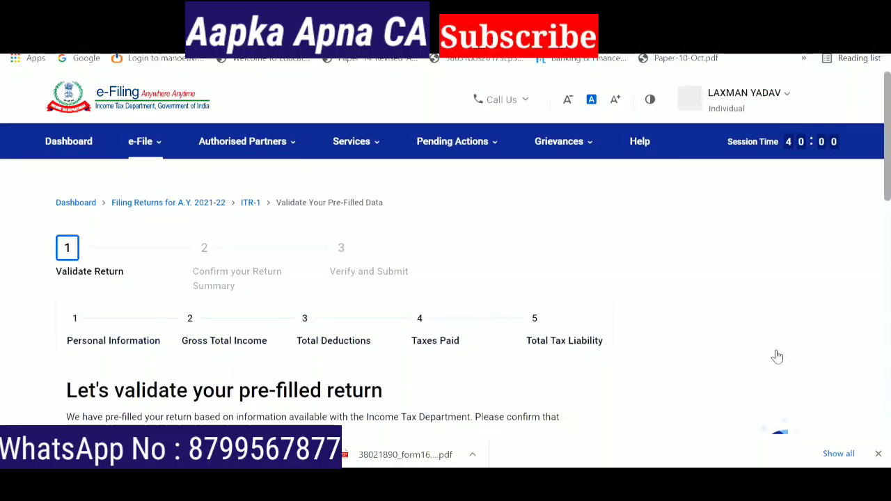
# - Open Gross Total Income and review the 20,00,000 gratuity and 3,00,000 leave encashment exemptions
pyautogui.scroll(-4, 274, 339)
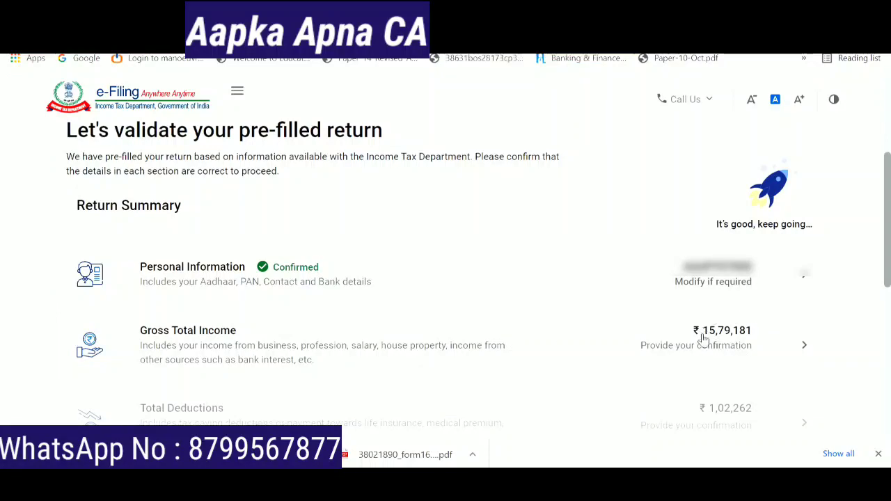
pyautogui.click(805, 350)
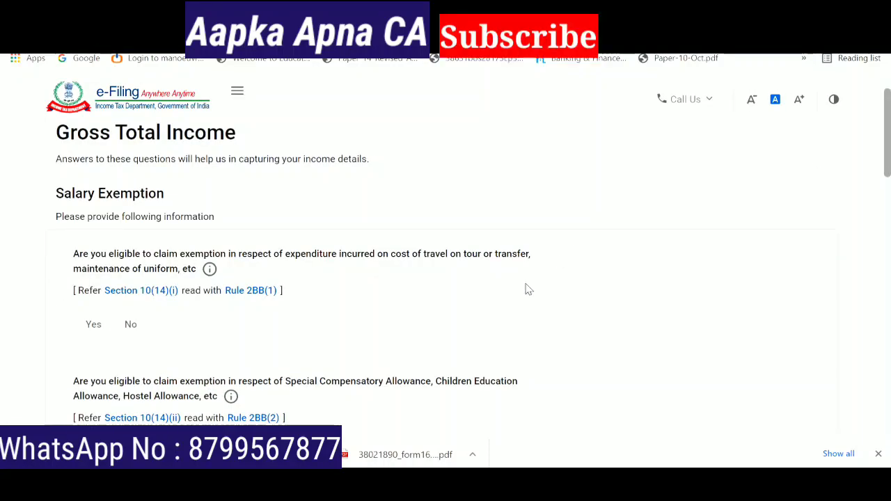
pyautogui.scroll(-2, 542, 290)
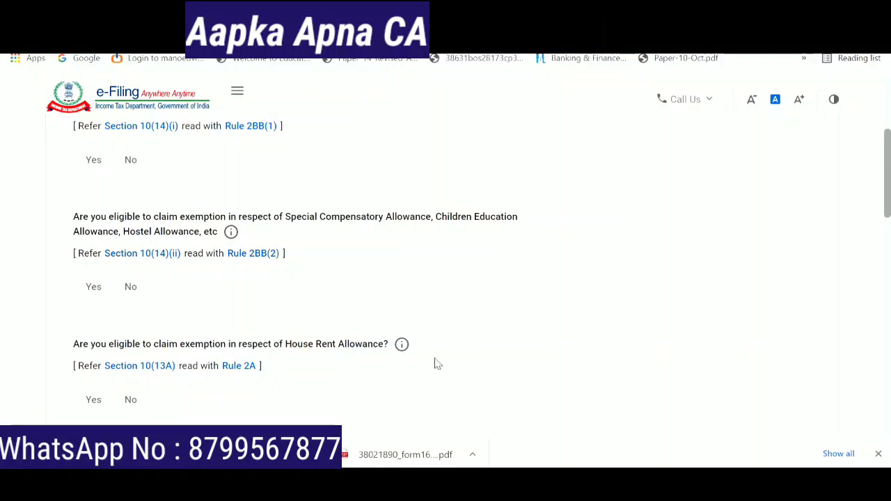
pyautogui.scroll(-5, 286, 362)
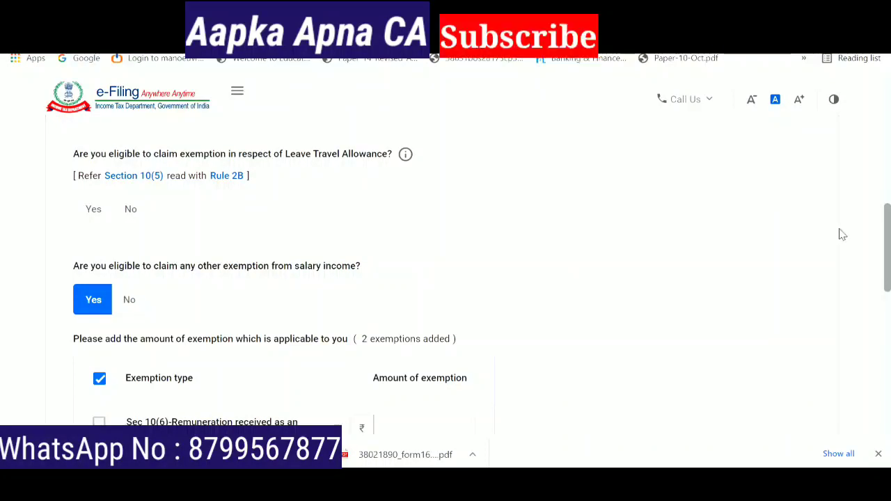
pyautogui.moveTo(887, 253); pyautogui.dragTo(887, 330)
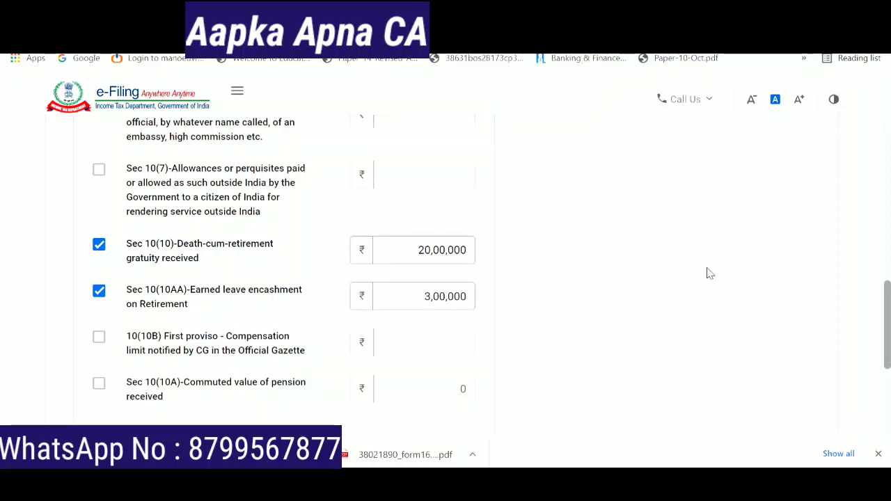
pyautogui.click(431, 299)
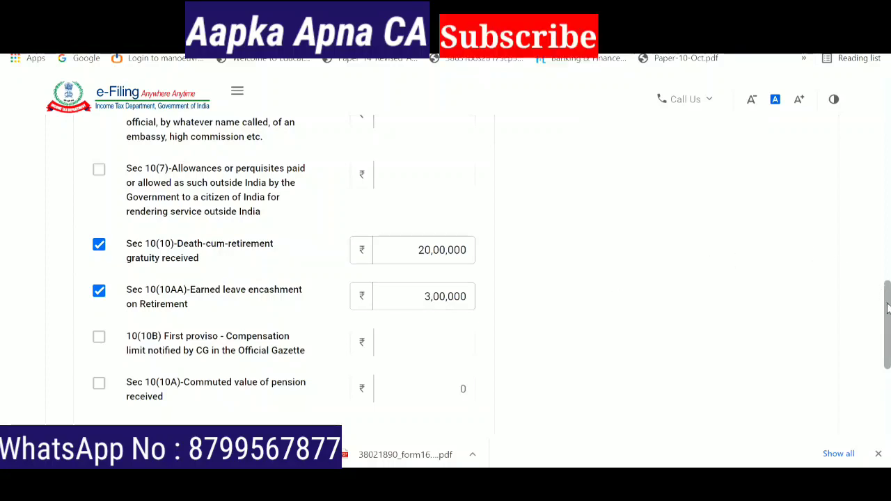
pyautogui.moveTo(888, 309); pyautogui.dragTo(888, 376)
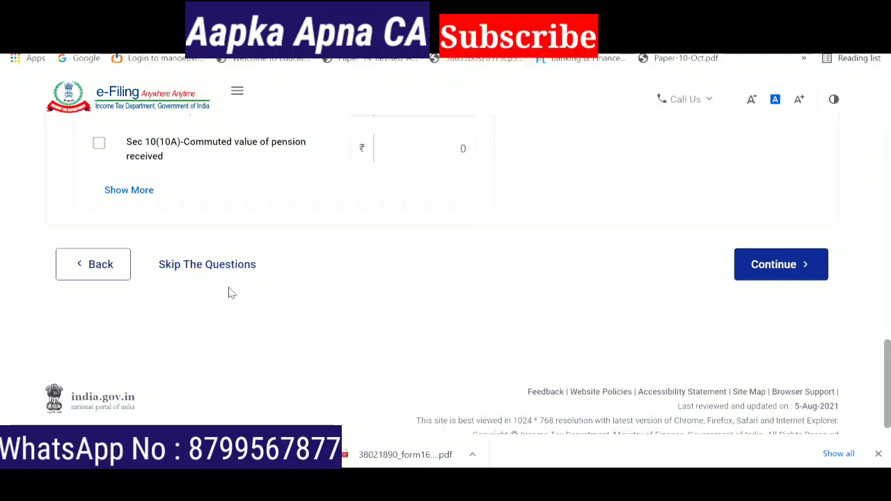
# - Check the 23,00,000 exemptions against Form 16, then continue to income source verification
pyautogui.hotkey('alt', 'Tab')
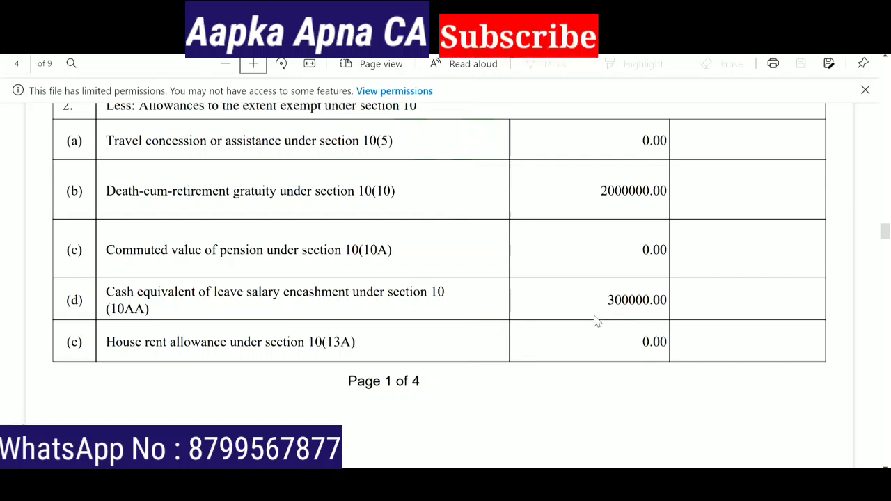
pyautogui.click(313, 487)
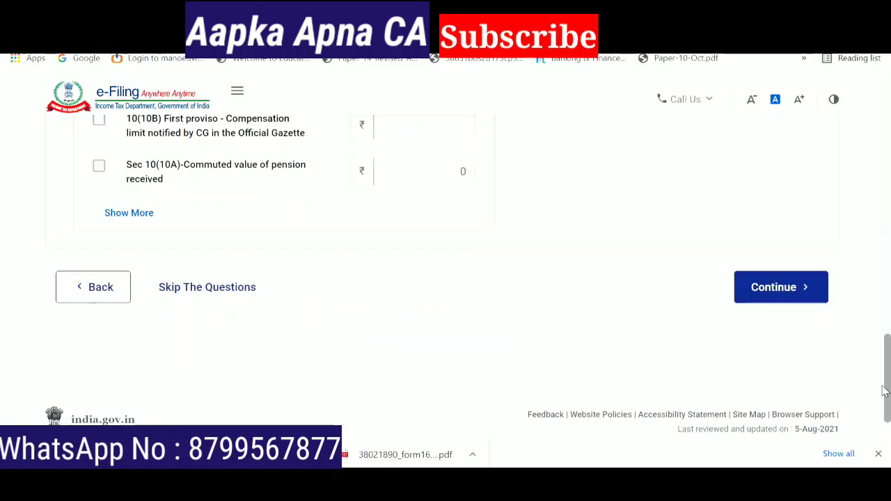
pyautogui.click(777, 290)
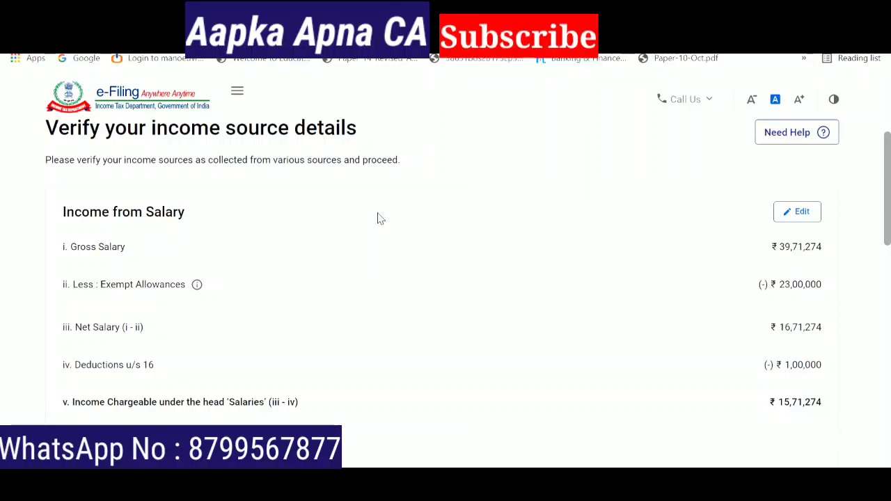
# - Open Income from Salary for editing and compare its 39,71,274 gross salary with Form 16
pyautogui.click(785, 216)
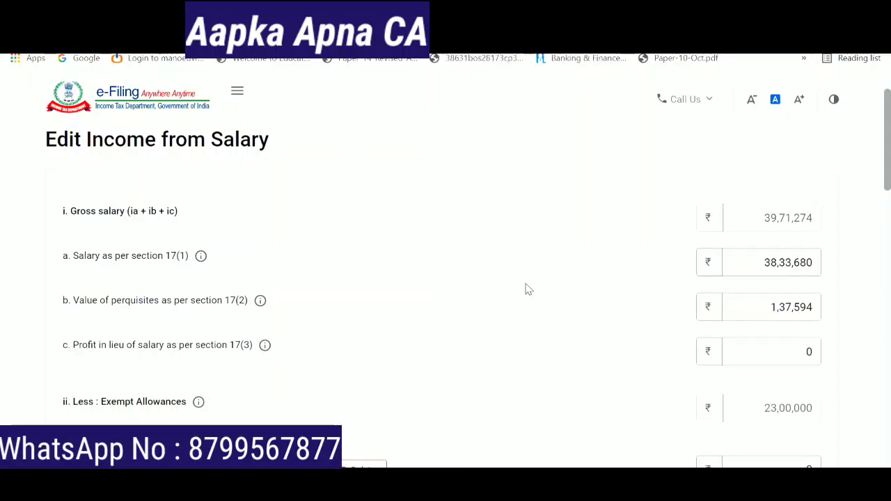
pyautogui.click(446, 488)
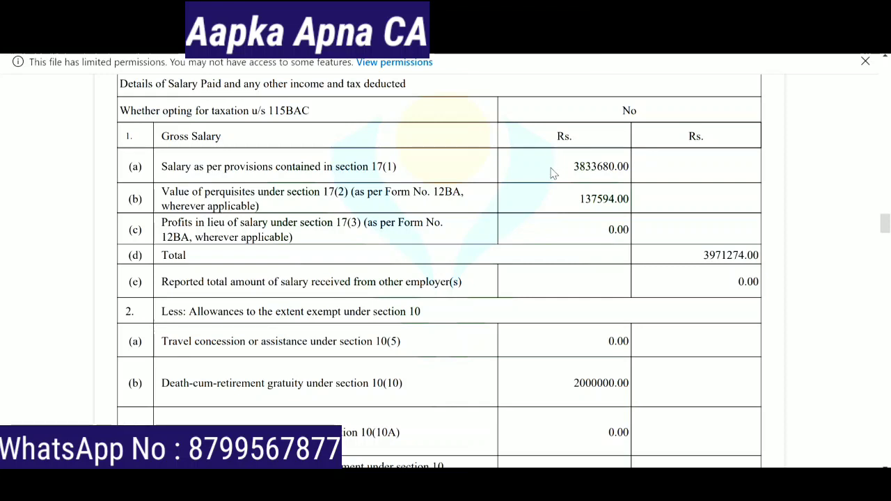
pyautogui.hotkey('alt', 'Tab')
pyautogui.hotkey('alt', 'Tab')
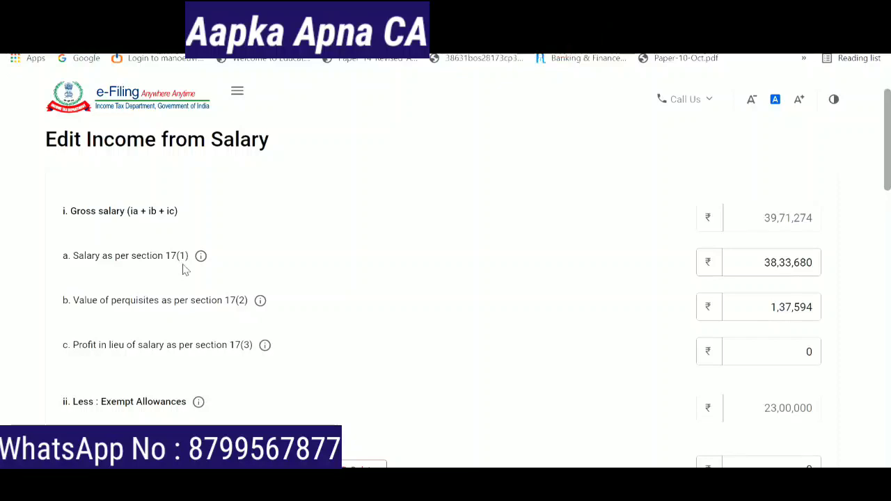
# - Review the section 17(1) salary and delete the house rent allowance exemption row
pyautogui.click(759, 256)
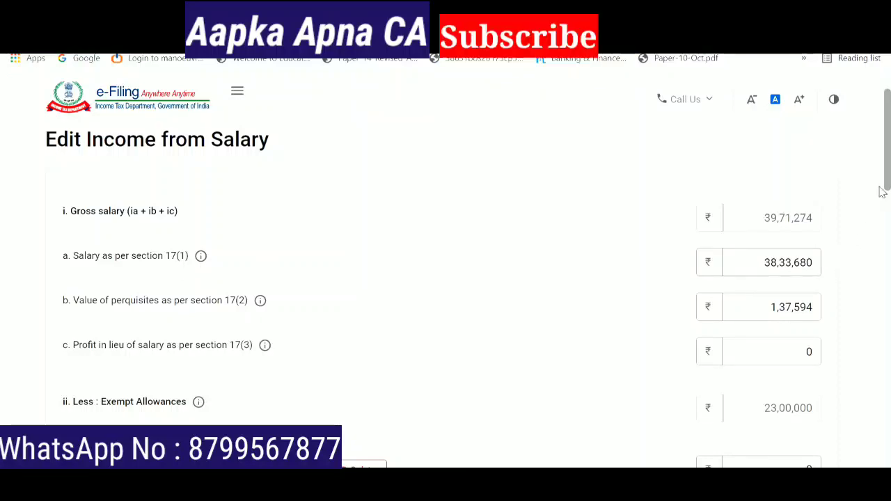
pyautogui.scroll(-3, 883, 192)
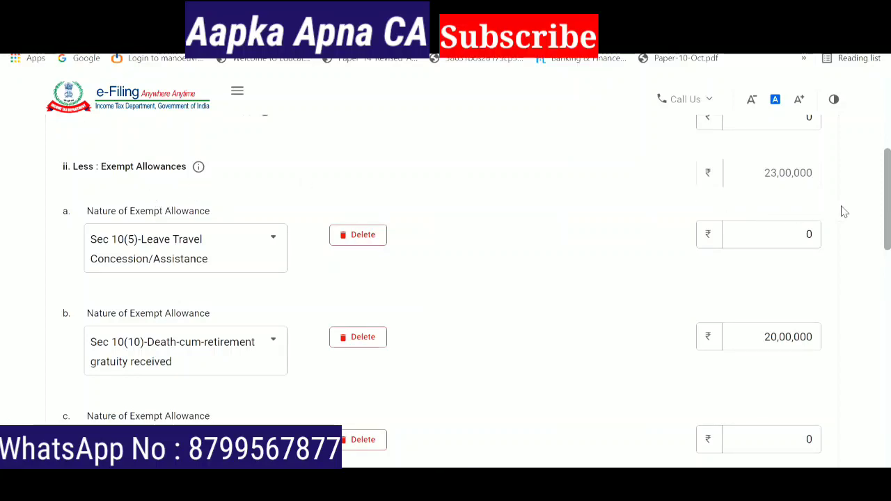
pyautogui.moveTo(889, 213)
pyautogui.mouseDown()
pyautogui.moveTo(889, 223)
pyautogui.moveTo(889, 215)
pyautogui.mouseUp()
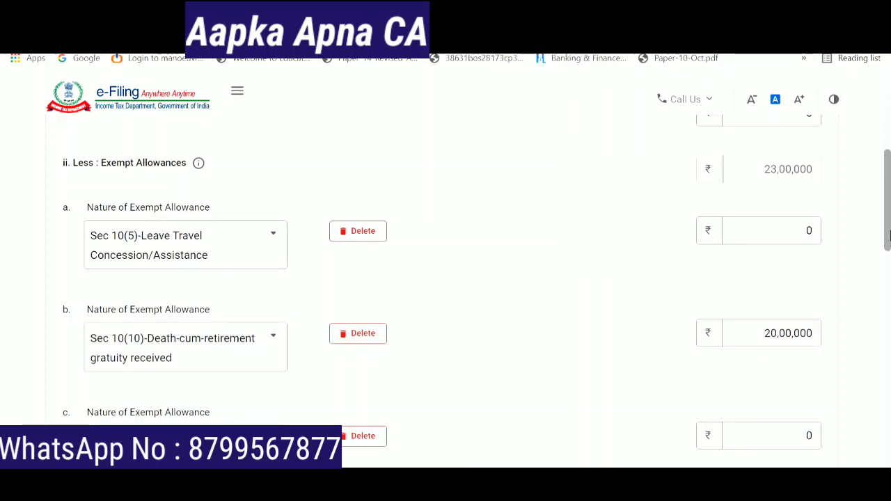
pyautogui.scroll(-4, 396, 344)
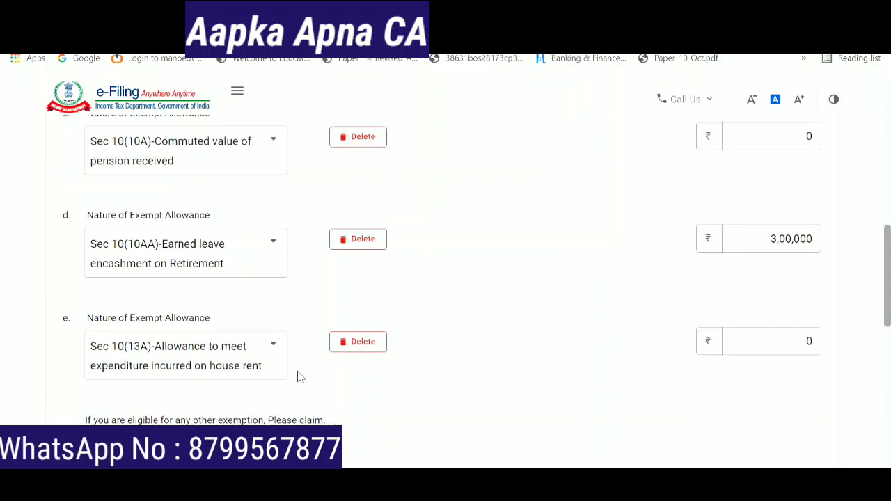
pyautogui.click(360, 350)
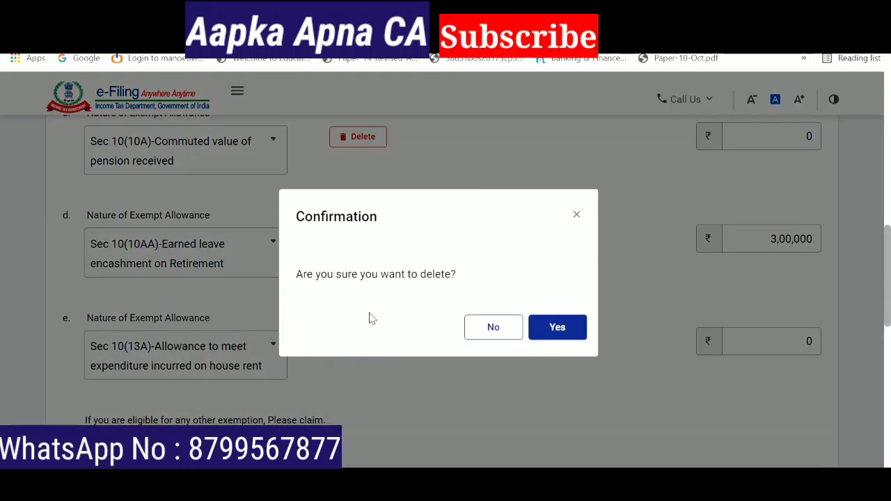
pyautogui.click(564, 339)
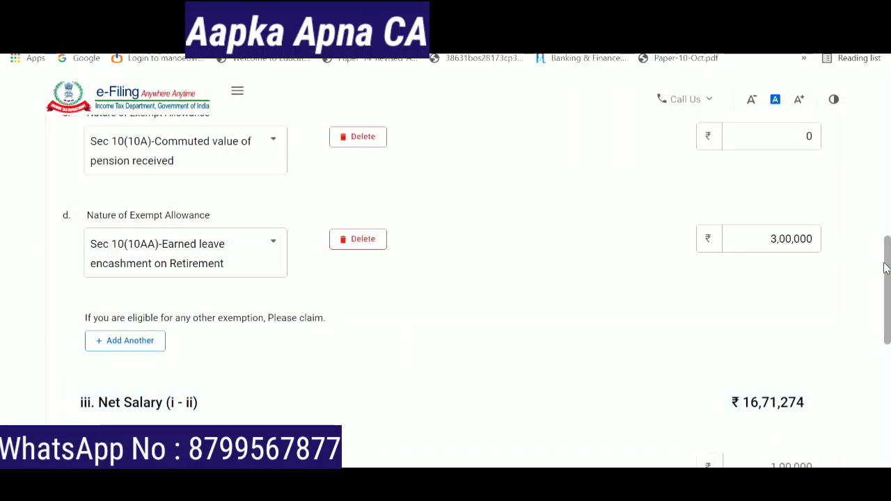
# - Delete the Sec 10(10A) commuted pension exemption, leaving net salary at ₹16,71,274
pyautogui.moveTo(889, 272); pyautogui.dragTo(885, 244)
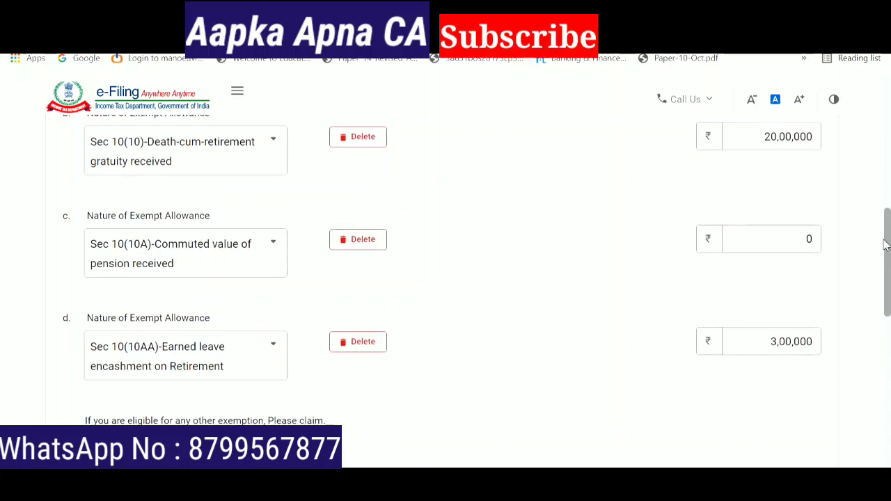
pyautogui.click(360, 247)
pyautogui.click(565, 326)
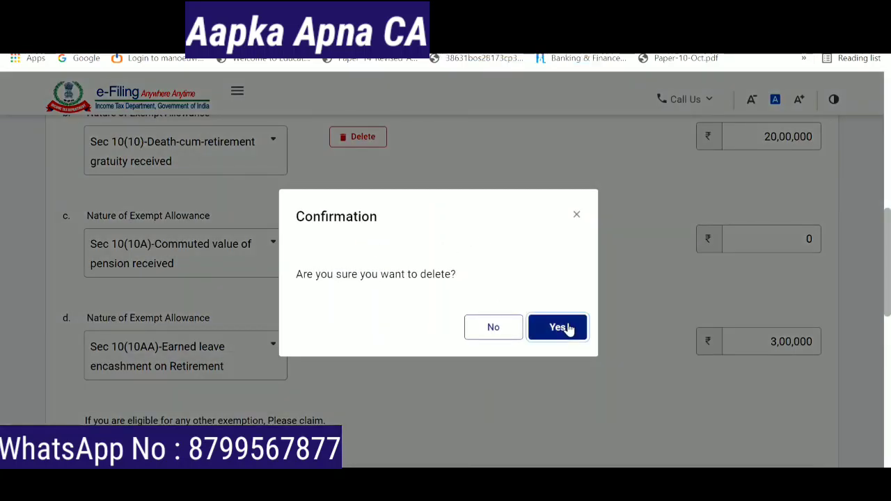
pyautogui.scroll(-3, 658, 374)
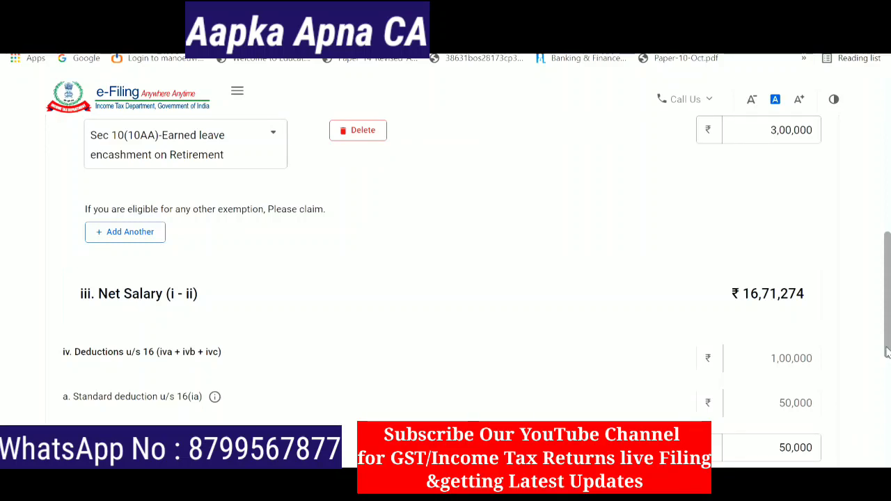
pyautogui.scroll(-3, 887, 353)
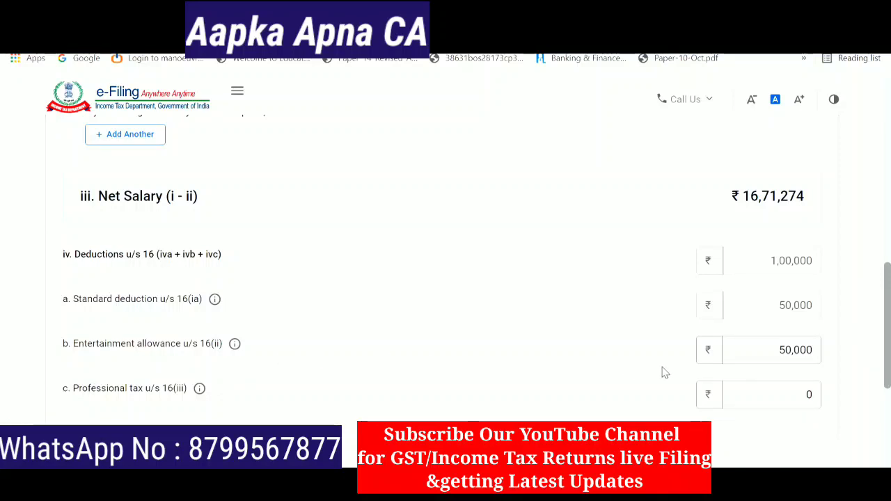
# - Set entertainment allowance to 0 and professional tax to 400, verify against Form 16, and save
pyautogui.click(819, 349)
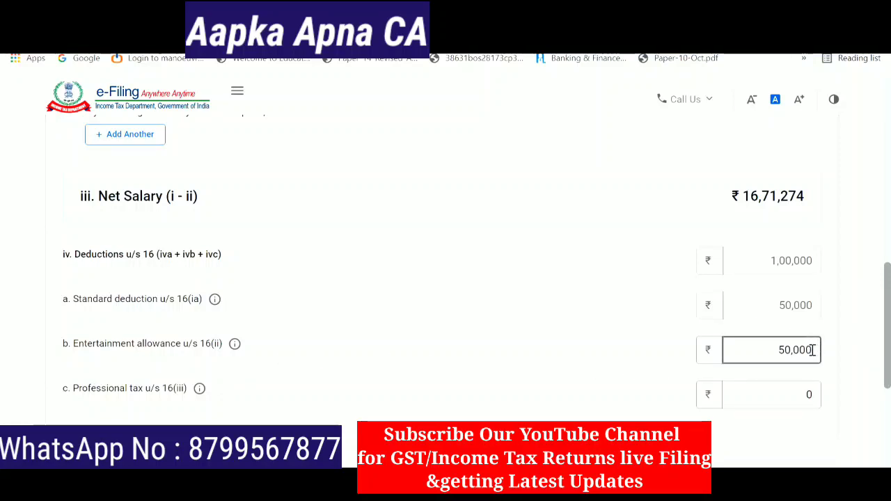
pyautogui.press('BackSpace')
pyautogui.press('BackSpace')
pyautogui.press('BackSpace')
pyautogui.press('BackSpace')
pyautogui.press('BackSpace')
pyautogui.press('BackSpace')
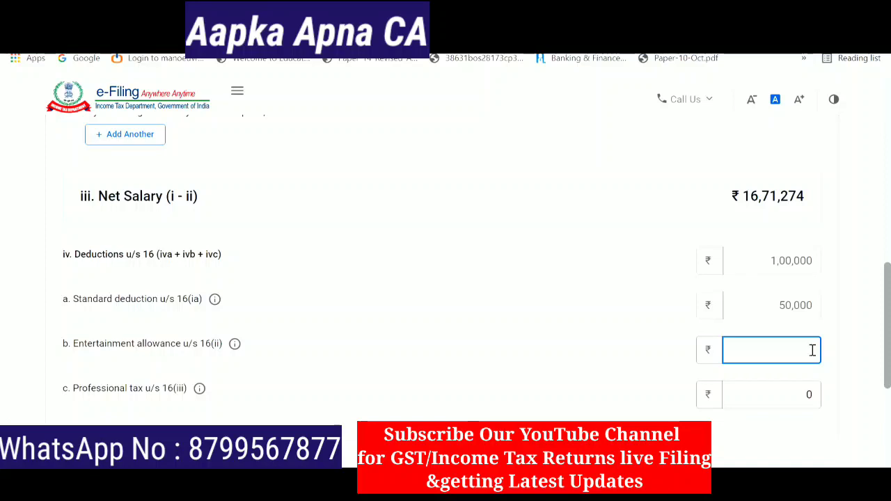
pyautogui.click(644, 362)
pyautogui.click(796, 394)
pyautogui.press('BackSpace')
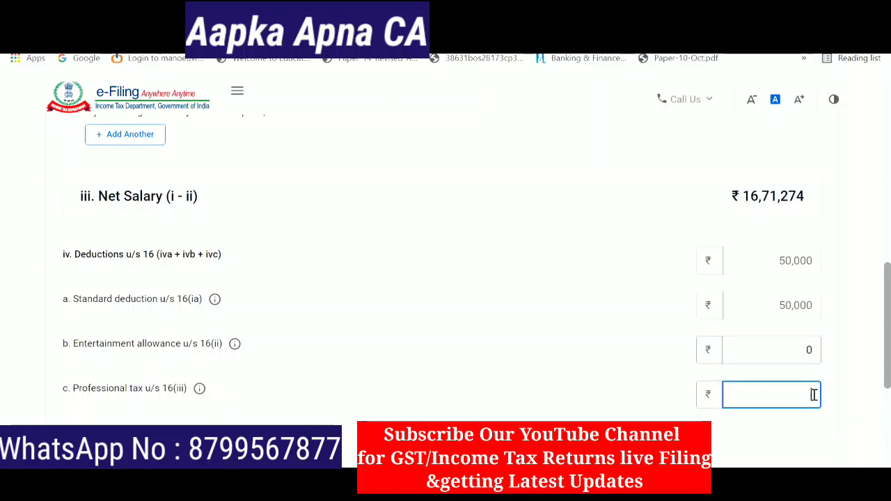
pyautogui.write('400')
pyautogui.hotkey('alt', 'Tab')
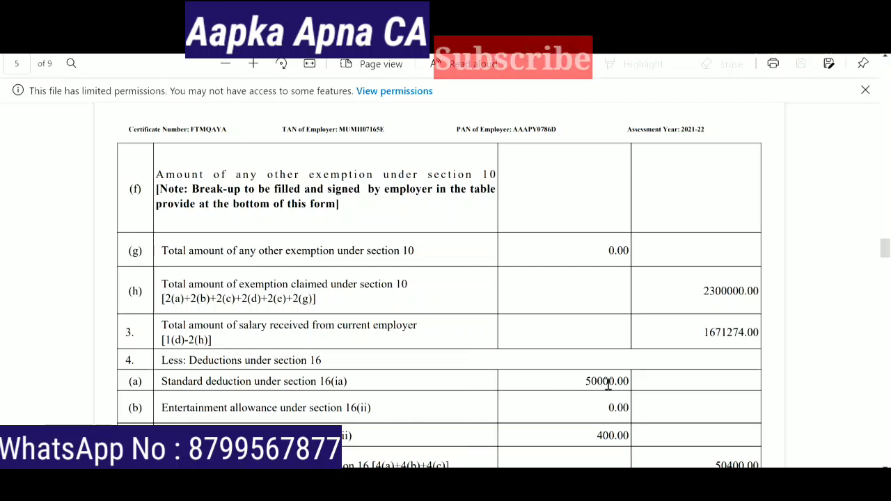
pyautogui.scroll(-4, 583, 402)
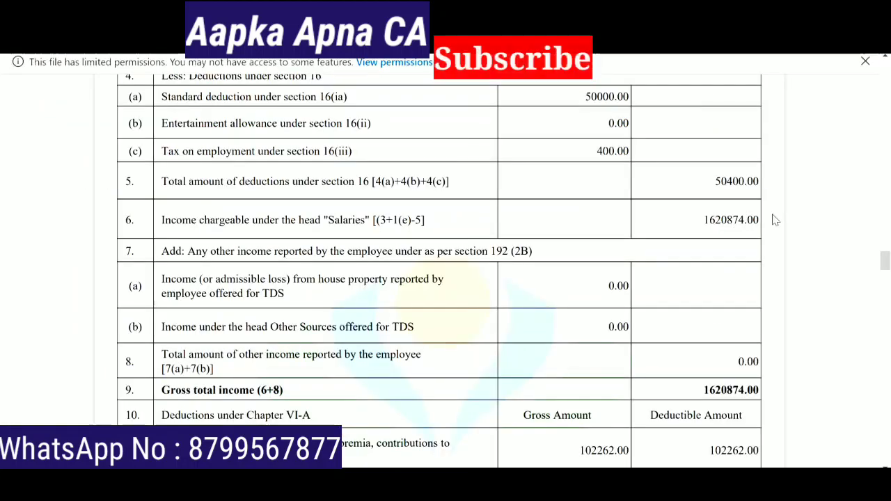
pyautogui.hotkey('alt', 'Tab')
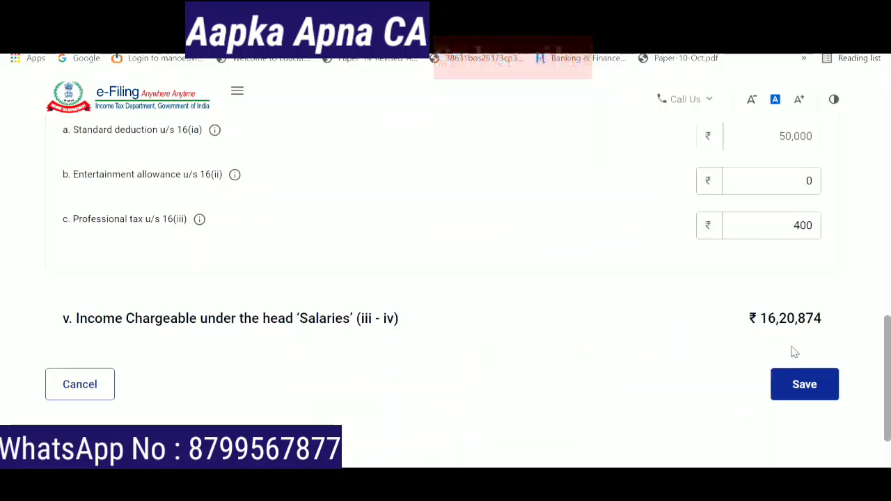
pyautogui.click(820, 385)
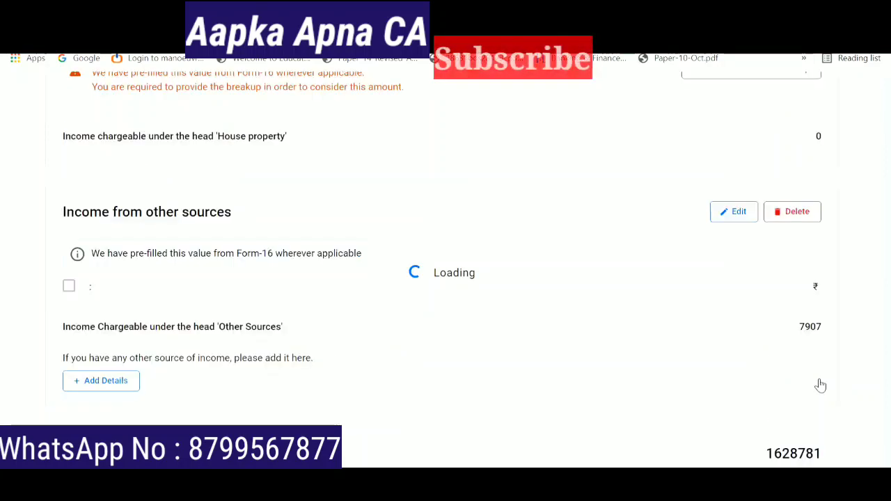
# - Open the house property breakup form, browse property types, and cancel without adding any property
pyautogui.moveTo(882, 265); pyautogui.dragTo(882, 329)
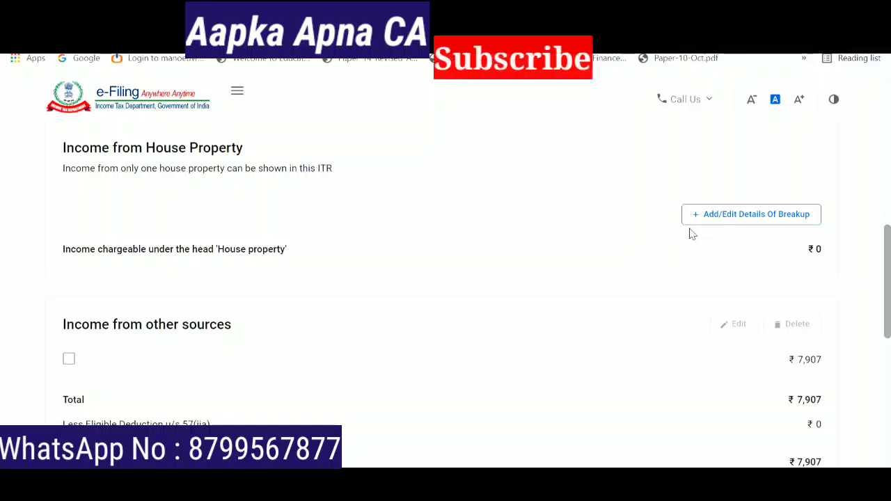
pyautogui.click(725, 221)
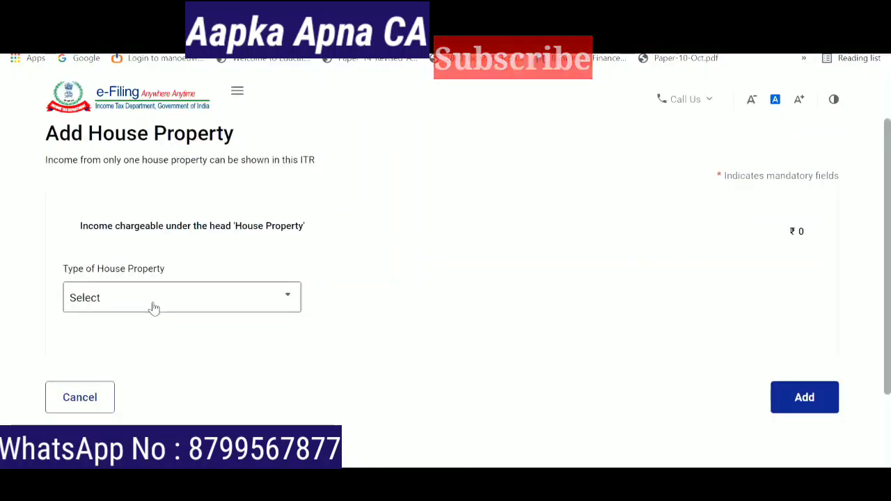
pyautogui.click(225, 299)
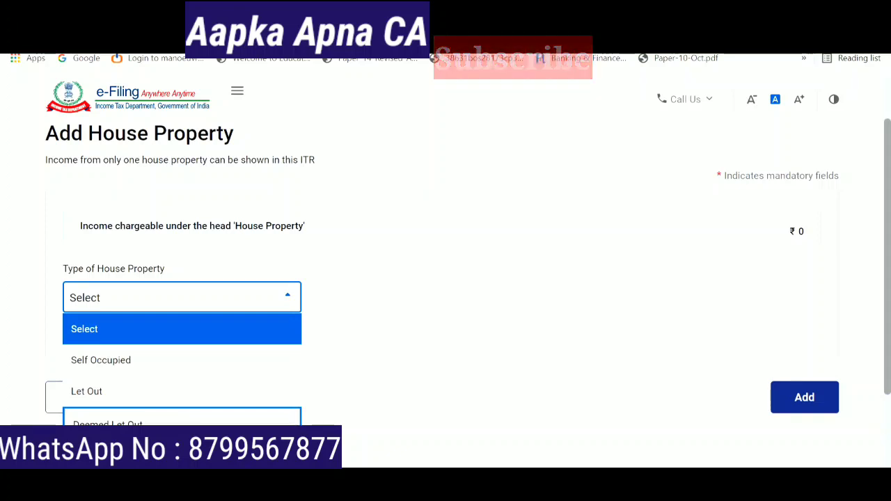
pyautogui.click(363, 392)
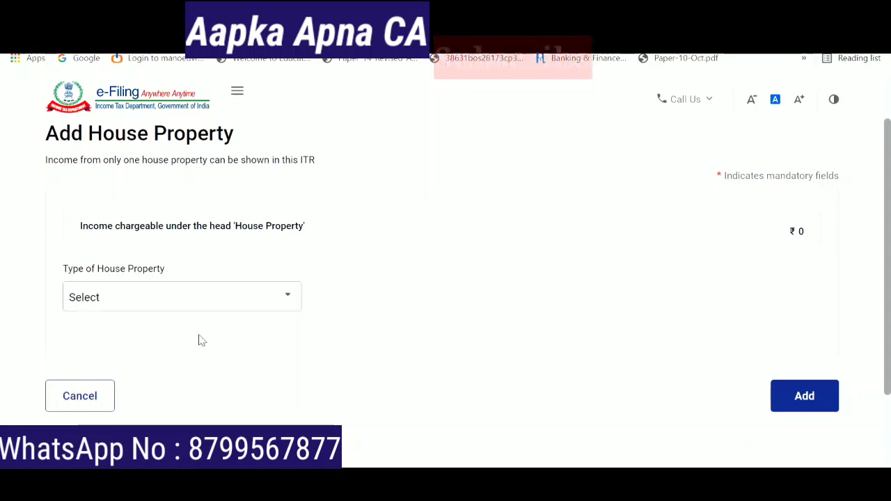
pyautogui.click(230, 308)
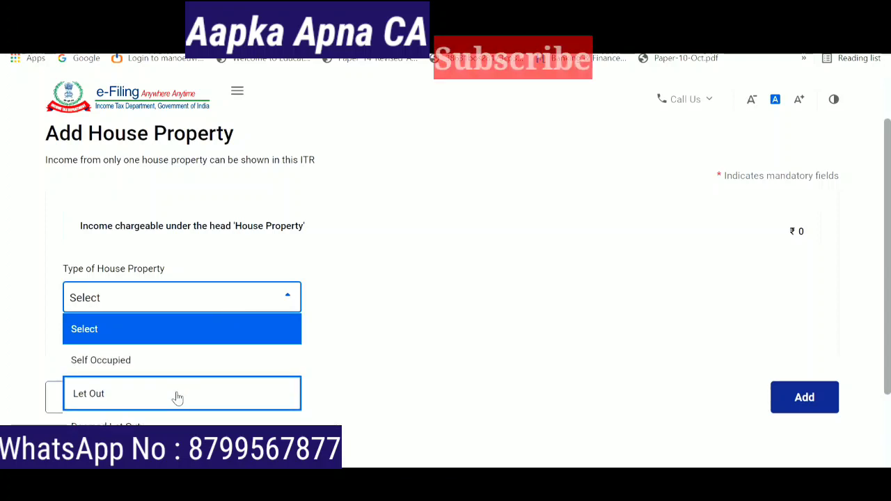
pyautogui.click(392, 376)
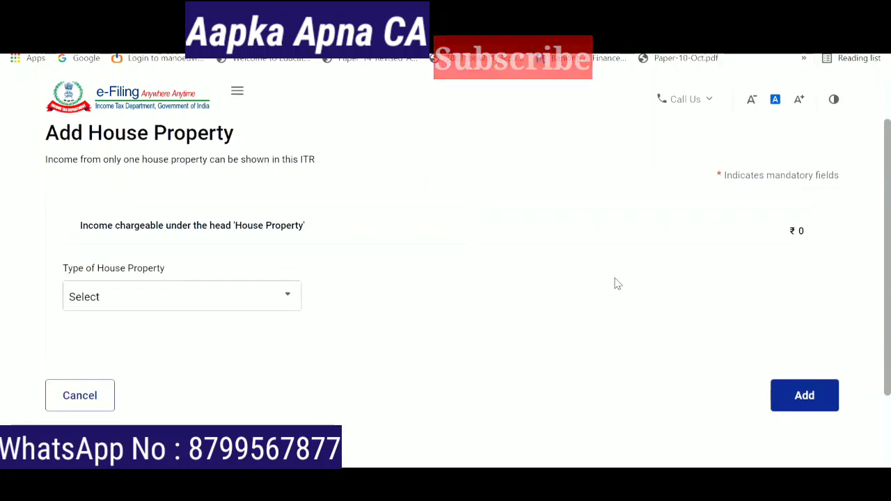
pyautogui.click(94, 396)
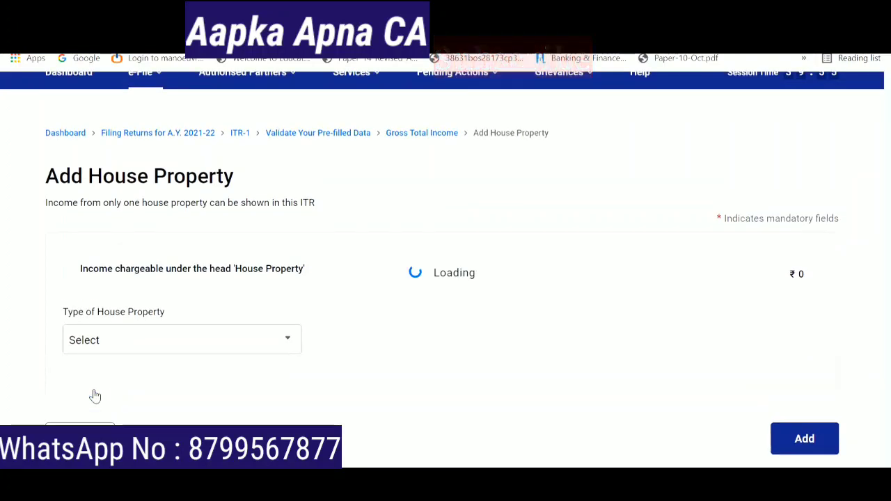
# - Edit the other-sources deposit interest, replacing 7,907 with 4,01,707 to match 26AS
pyautogui.scroll(-10, 590, 205)
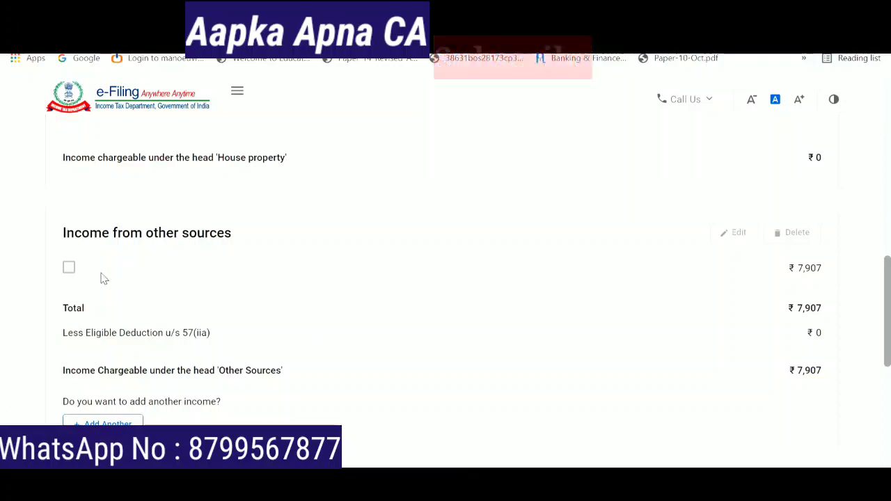
pyautogui.click(69, 270)
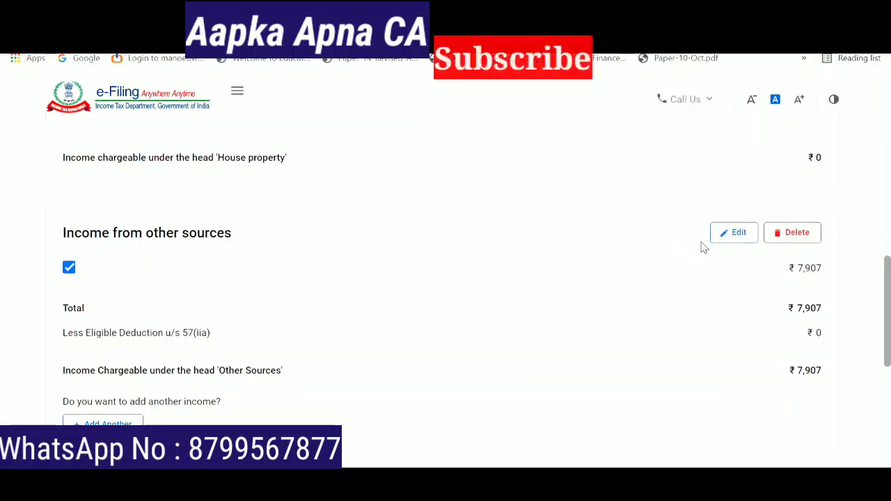
pyautogui.click(736, 236)
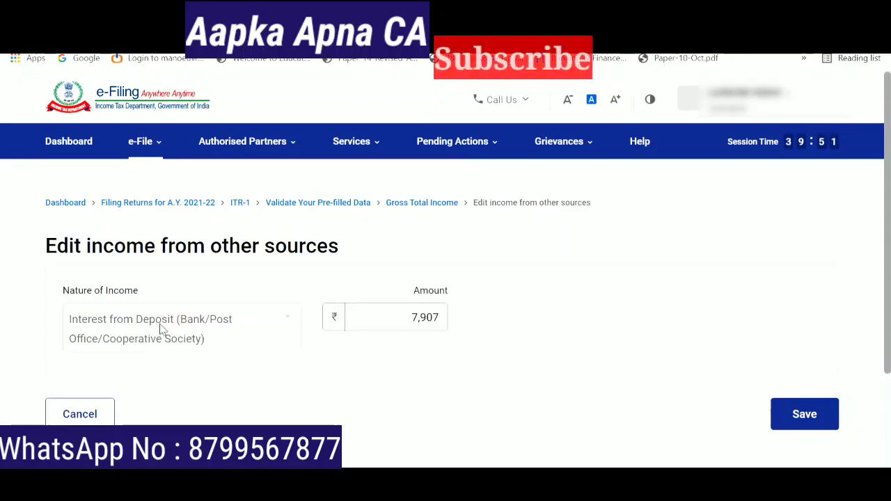
pyautogui.click(439, 318)
pyautogui.press('BackSpace')
pyautogui.press('BackSpace')
pyautogui.press('BackSpace')
pyautogui.press('BackSpace')
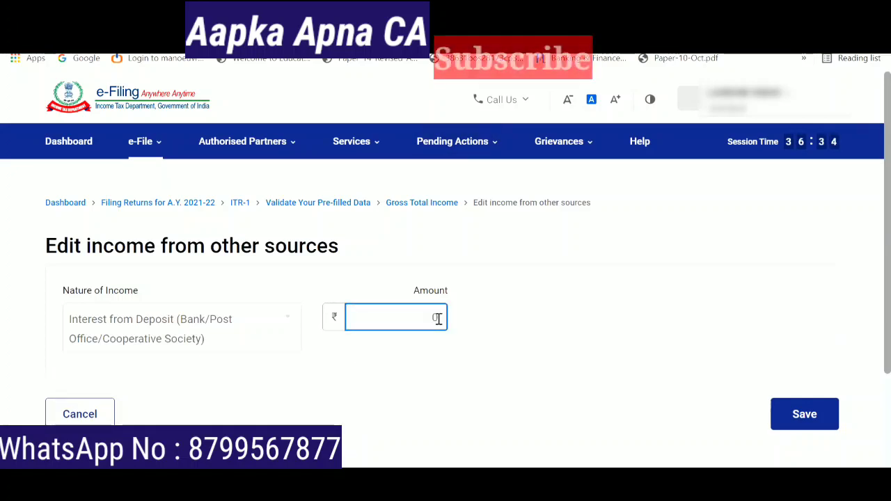
pyautogui.write('401707')
pyautogui.click(380, 335)
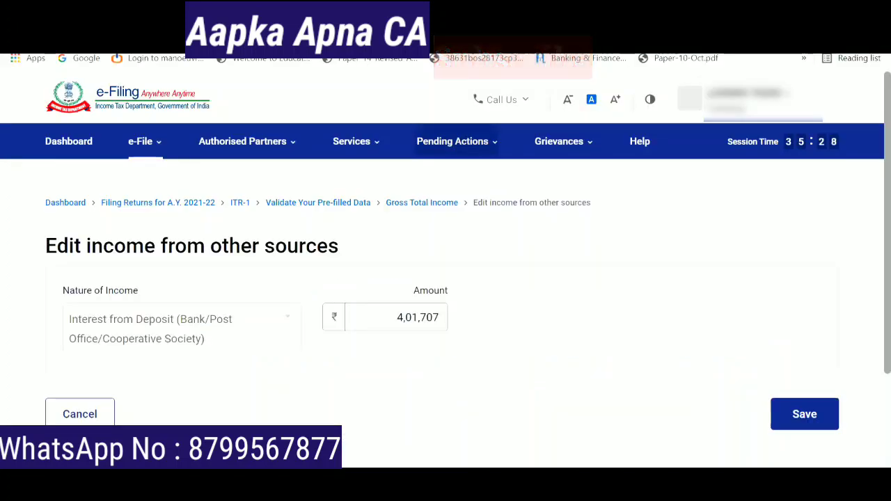
pyautogui.click(426, 318)
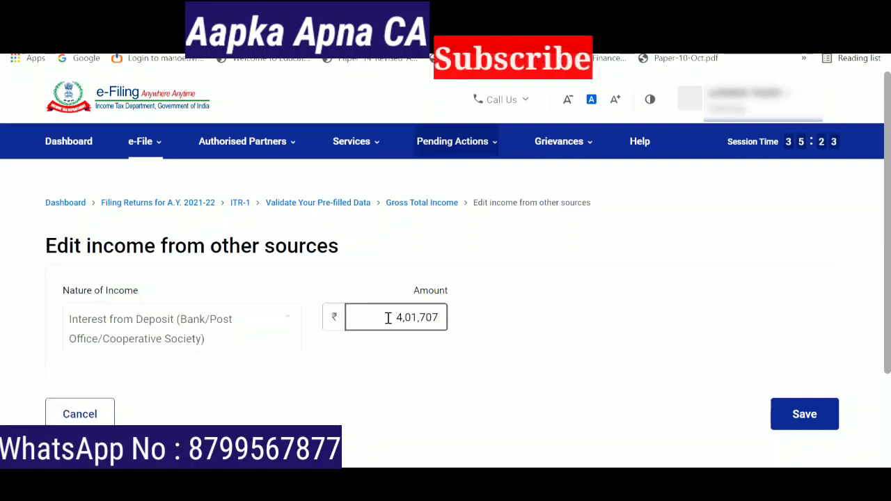
# - Save the ₹4,01,707 deposit interest, then answer No for savings-bank interest in other-sources questions
pyautogui.click(809, 415)
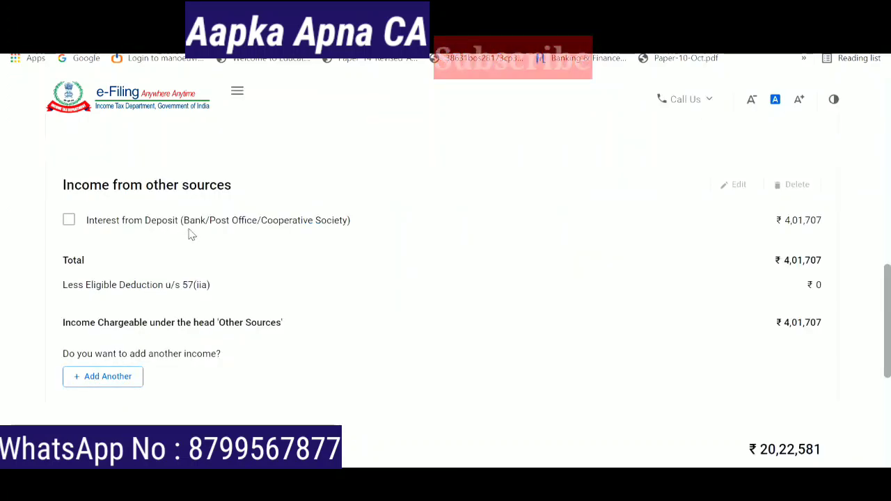
pyautogui.click(108, 377)
pyautogui.click(110, 356)
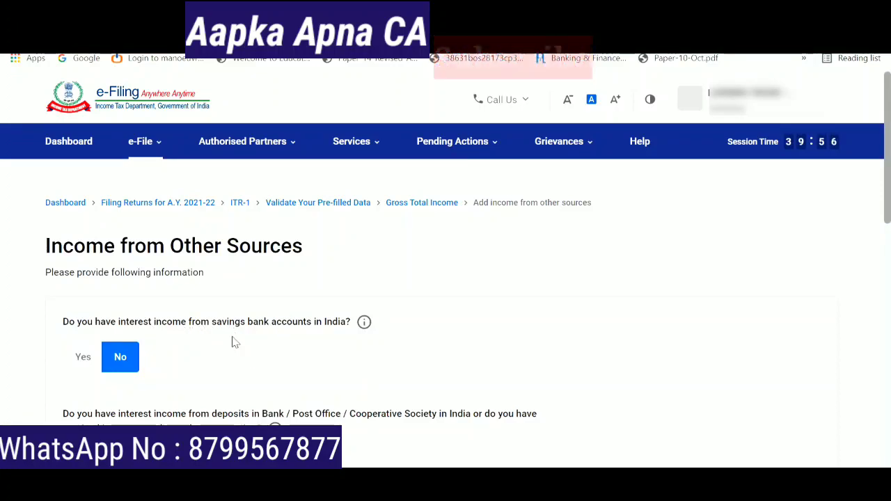
pyautogui.scroll(-4, 310, 408)
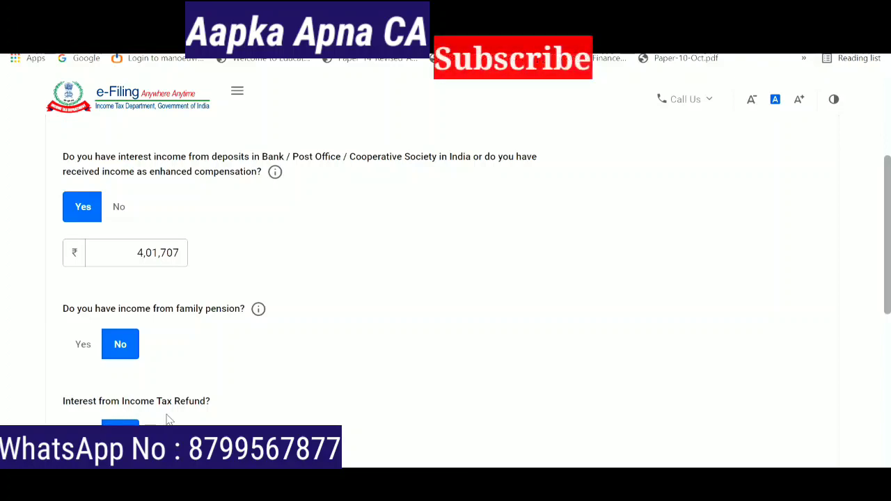
pyautogui.moveTo(890, 247); pyautogui.dragTo(869, 360)
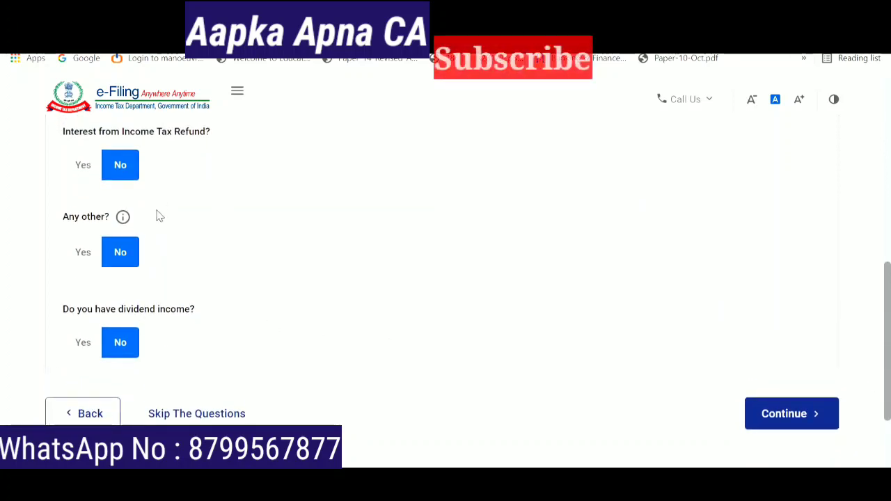